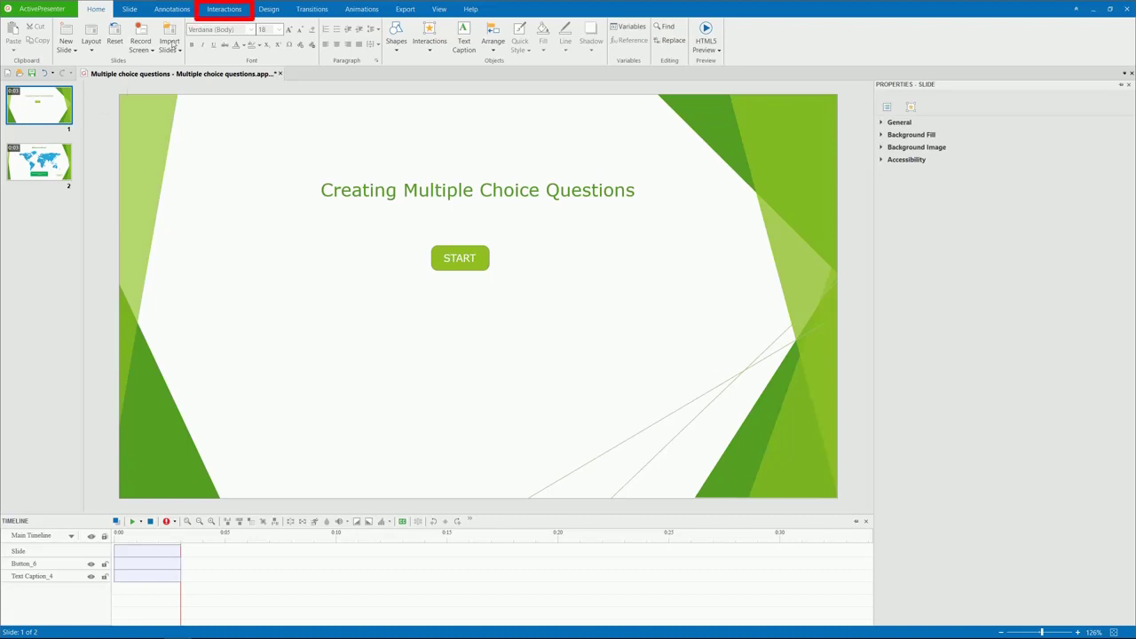
# - Show the Interactions ribbon listing the available question types
pyautogui.click(224, 9)
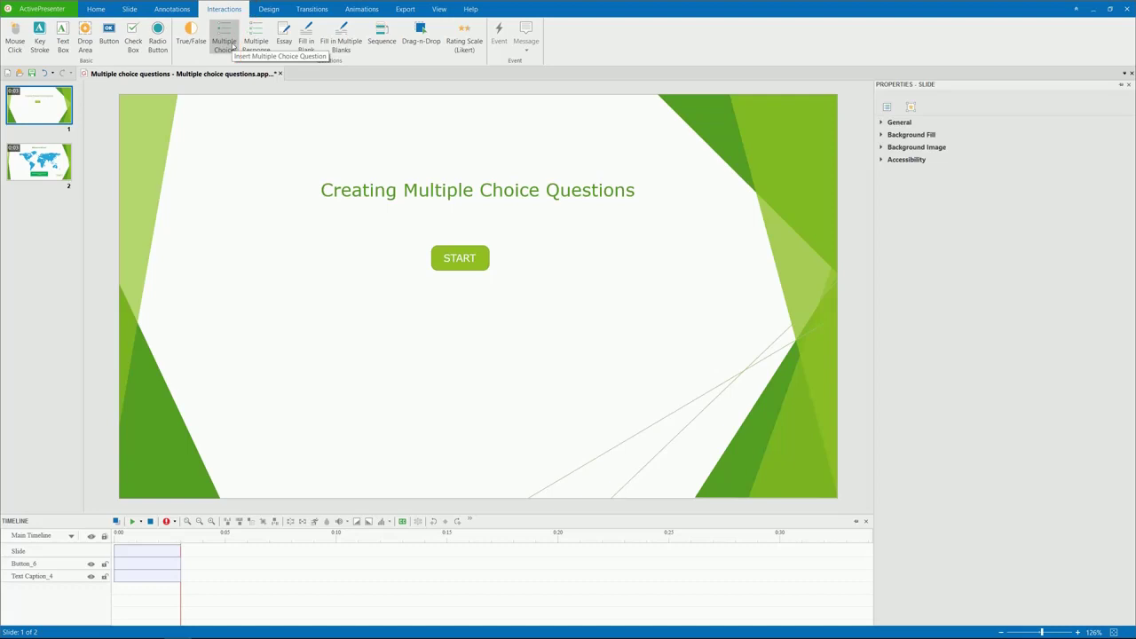
# - Insert a Multiple Choice slide and paste 'Which planet is closest to the Sun?' as its title
pyautogui.click(224, 41)
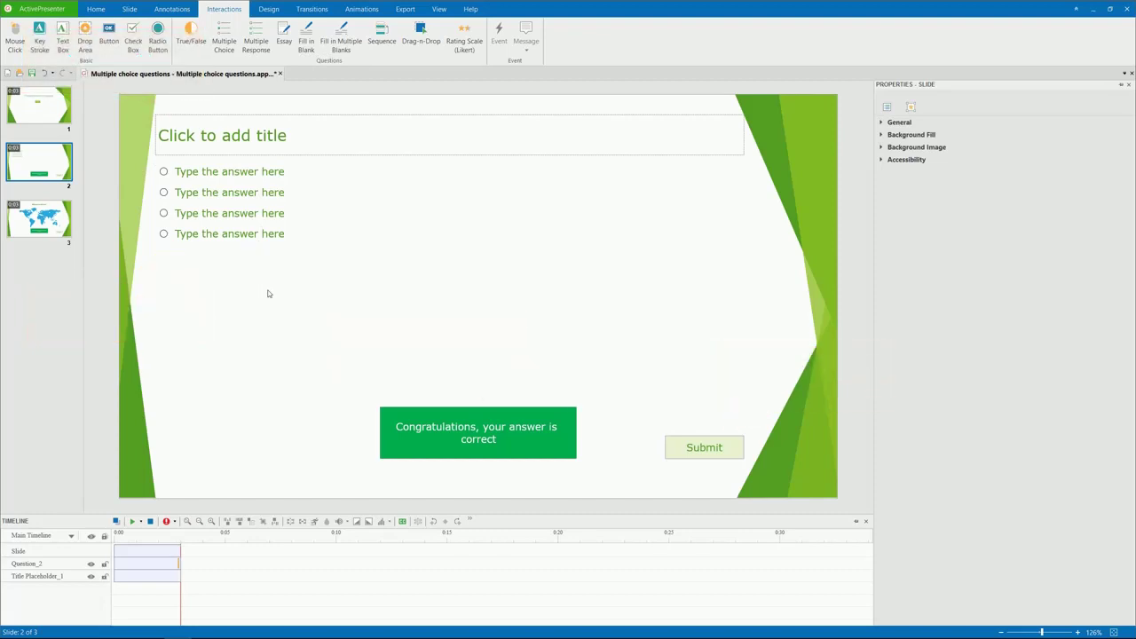
pyautogui.click(275, 138)
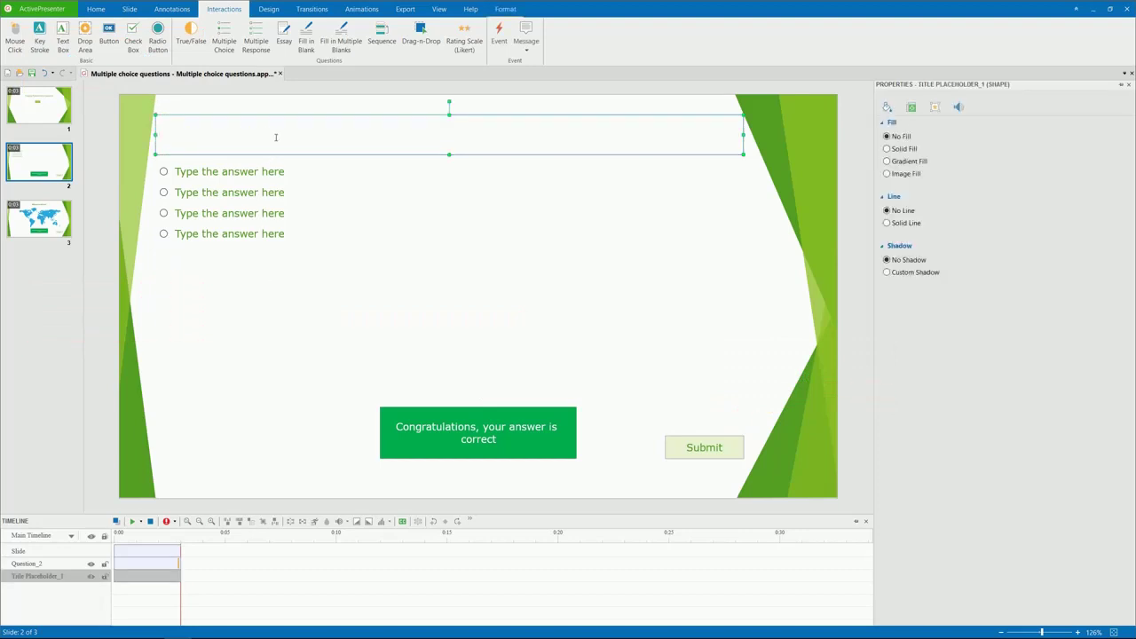
pyautogui.write('Which planet is closest to the Sun?')
# - Fill in the four answers: Venus, Earth, Jupiter and Mars
pyautogui.click(256, 171)
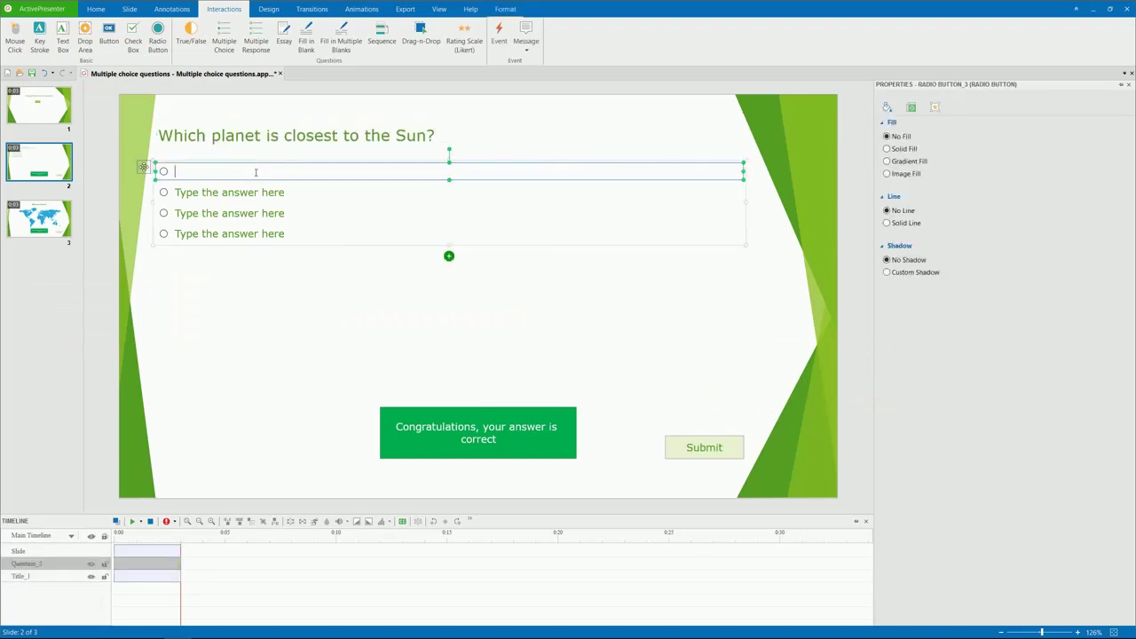
pyautogui.write('Venus')
pyautogui.click(254, 192)
pyautogui.write('Earth')
pyautogui.click(249, 216)
pyautogui.write('Jupiter')
pyautogui.click(236, 234)
pyautogui.write('Mars')
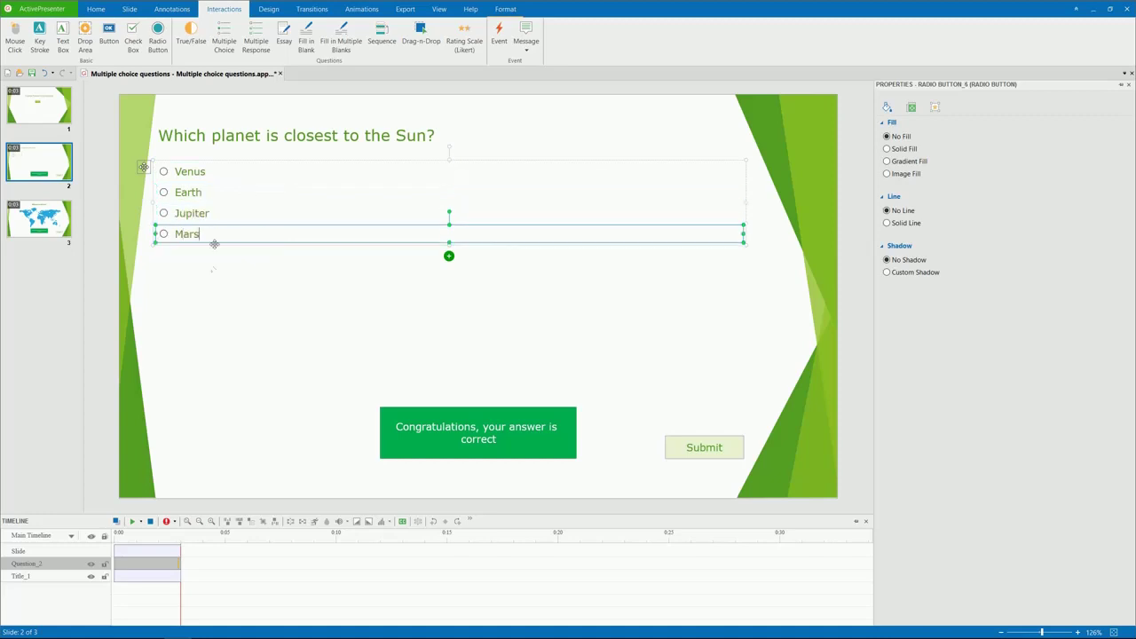
pyautogui.click(210, 264)
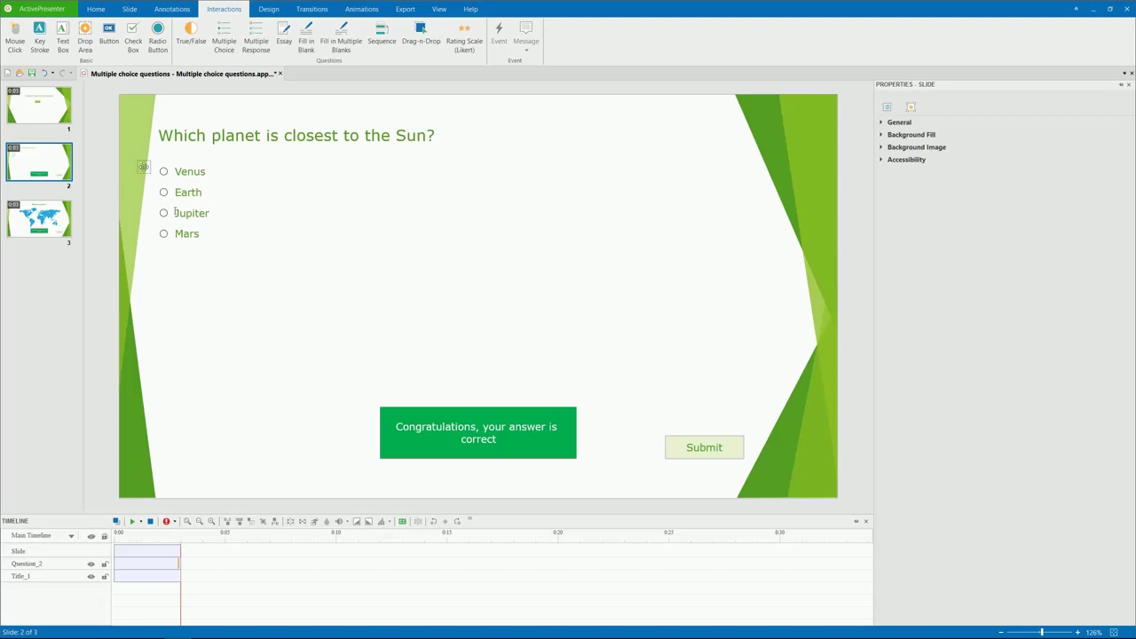
# - Add and delete a fifth answer, leaving four answers, and mark Venus as correct
pyautogui.click(149, 173)
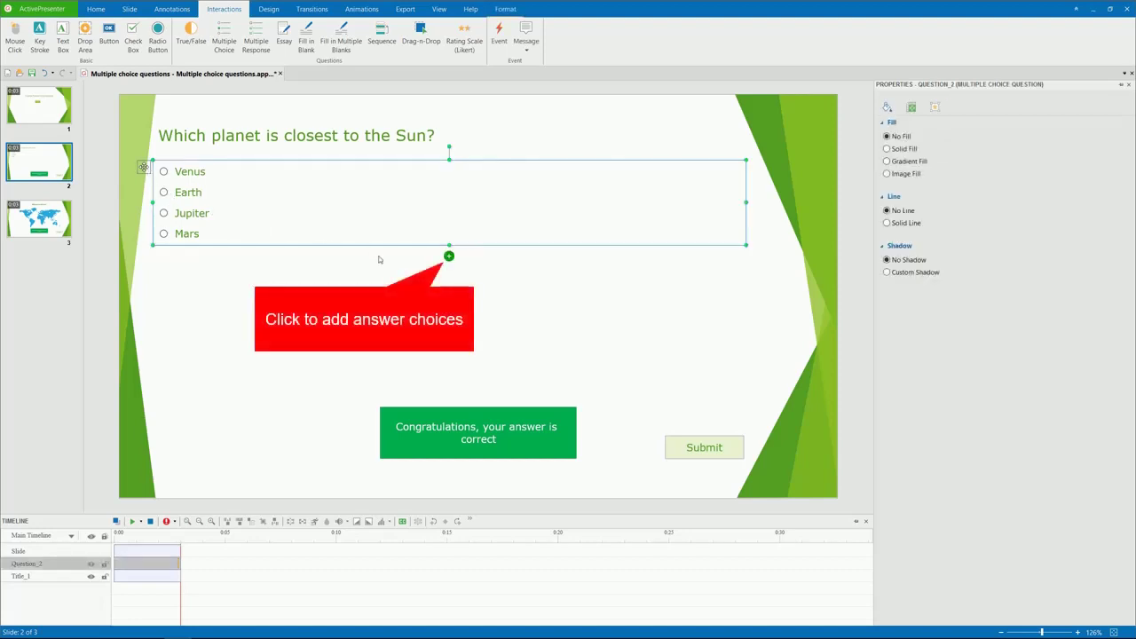
pyautogui.click(448, 256)
pyautogui.click(178, 283)
pyautogui.click(171, 253)
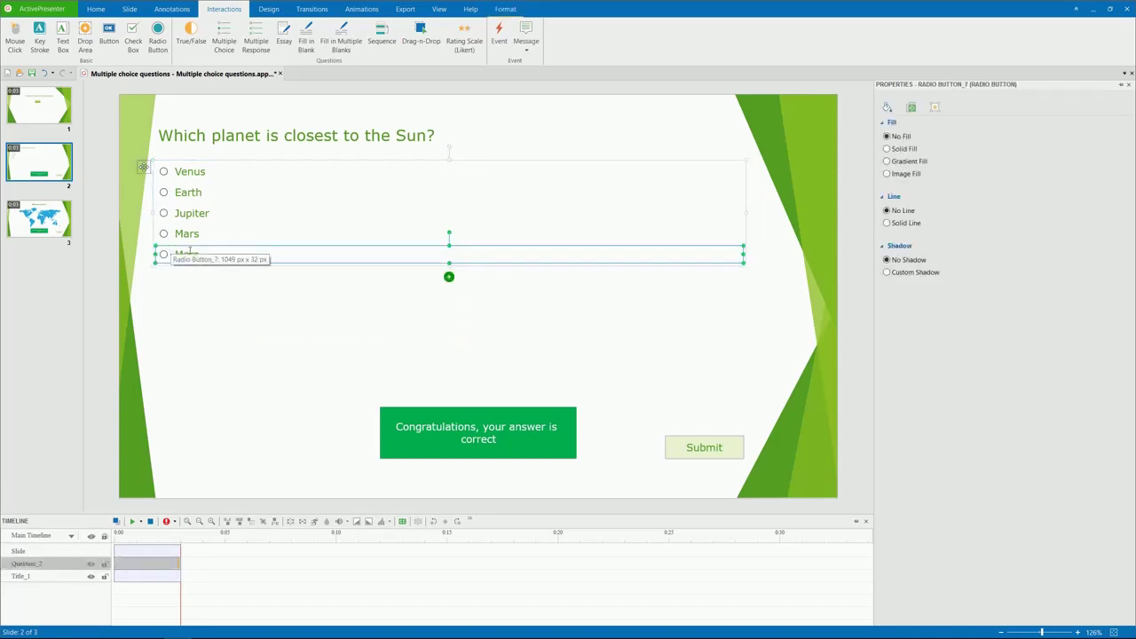
pyautogui.press('Delete')
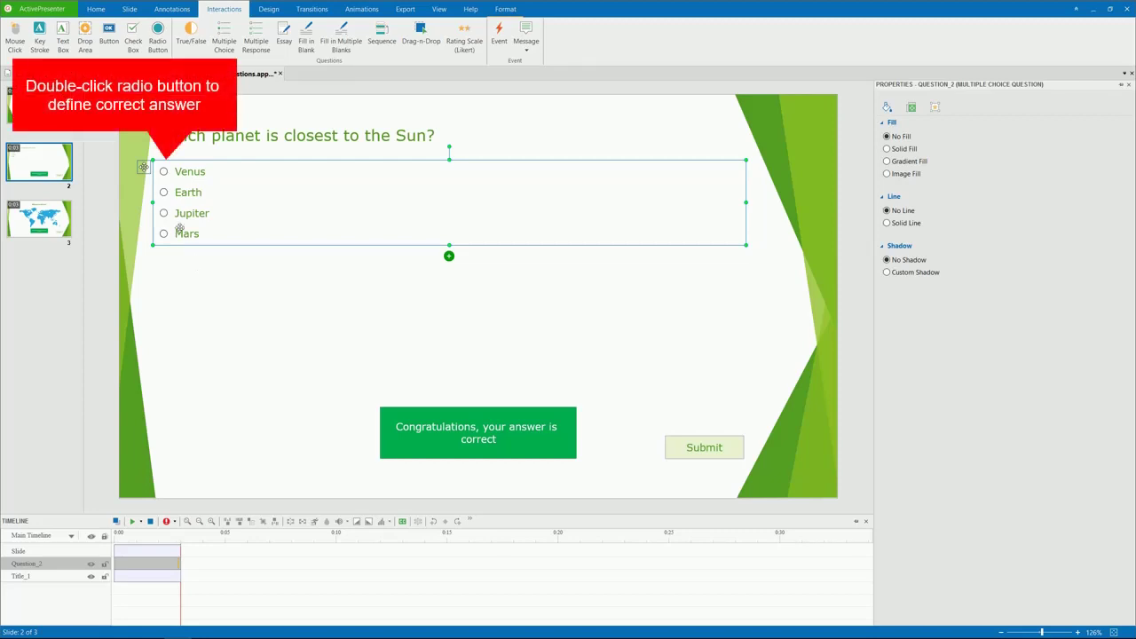
pyautogui.doubleClick(163, 171)
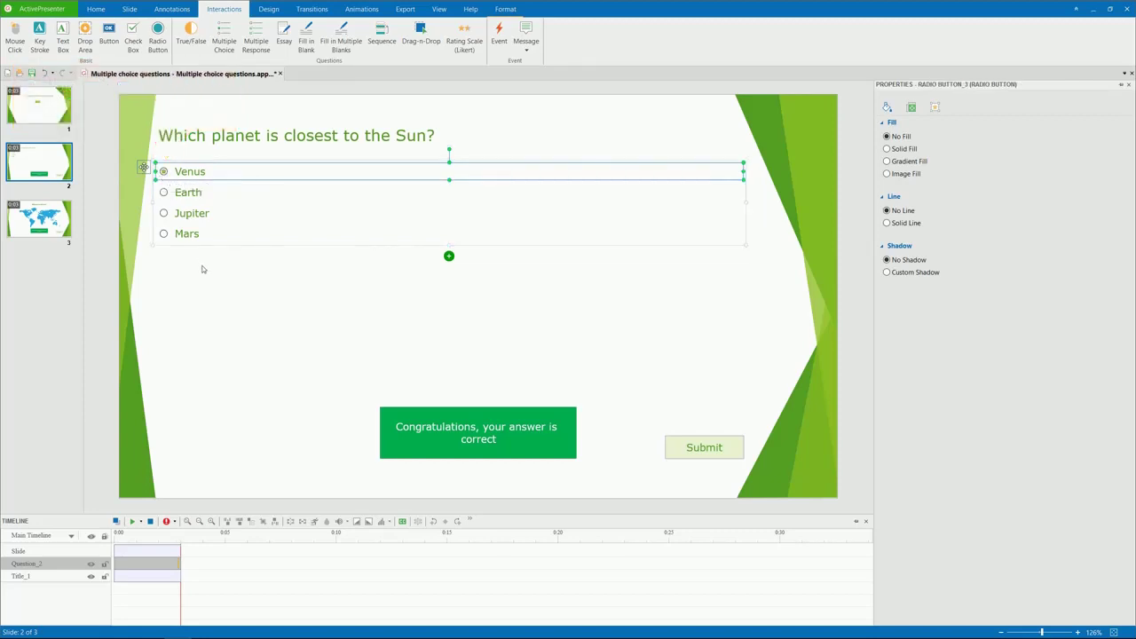
pyautogui.click(144, 168)
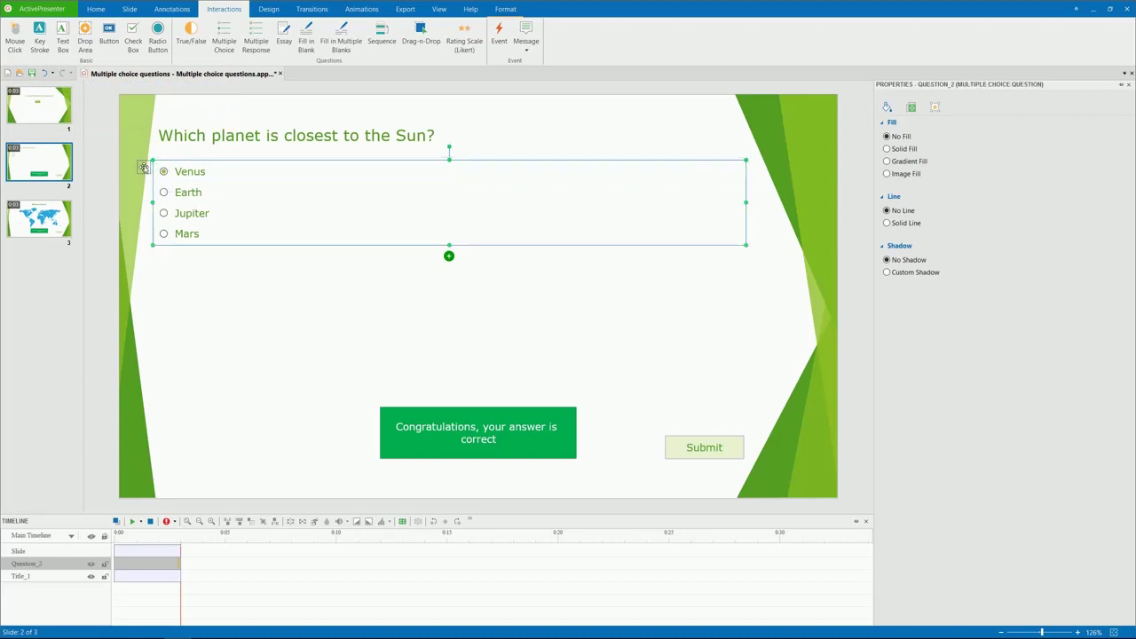
# - Apply the orange style from the Format Radio Styles gallery to the planet question
pyautogui.click(502, 9)
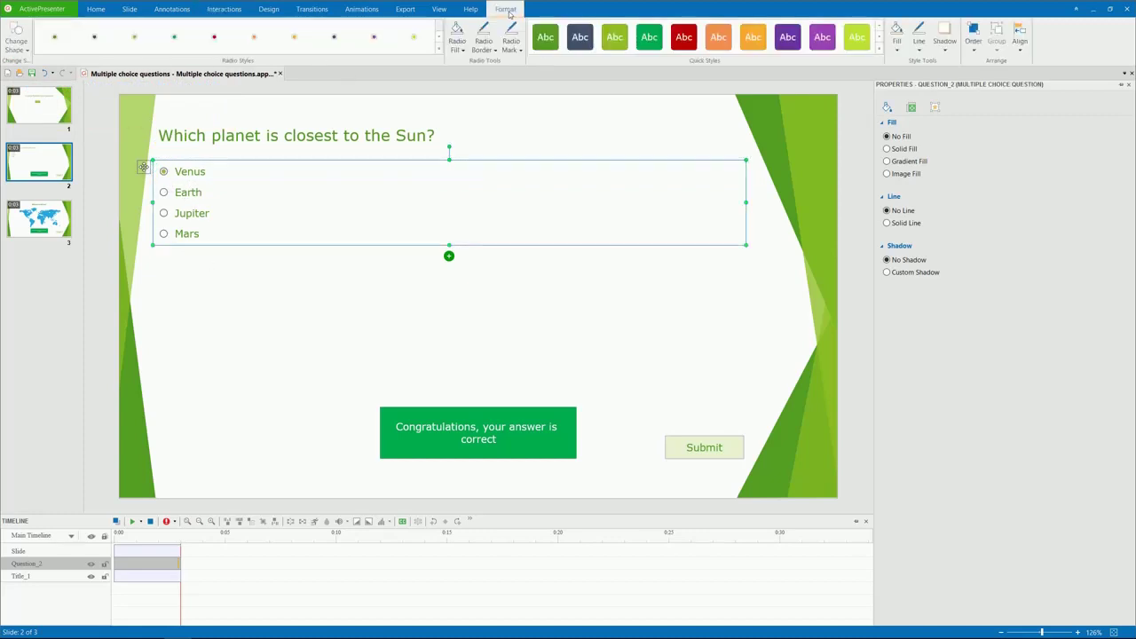
pyautogui.click(437, 51)
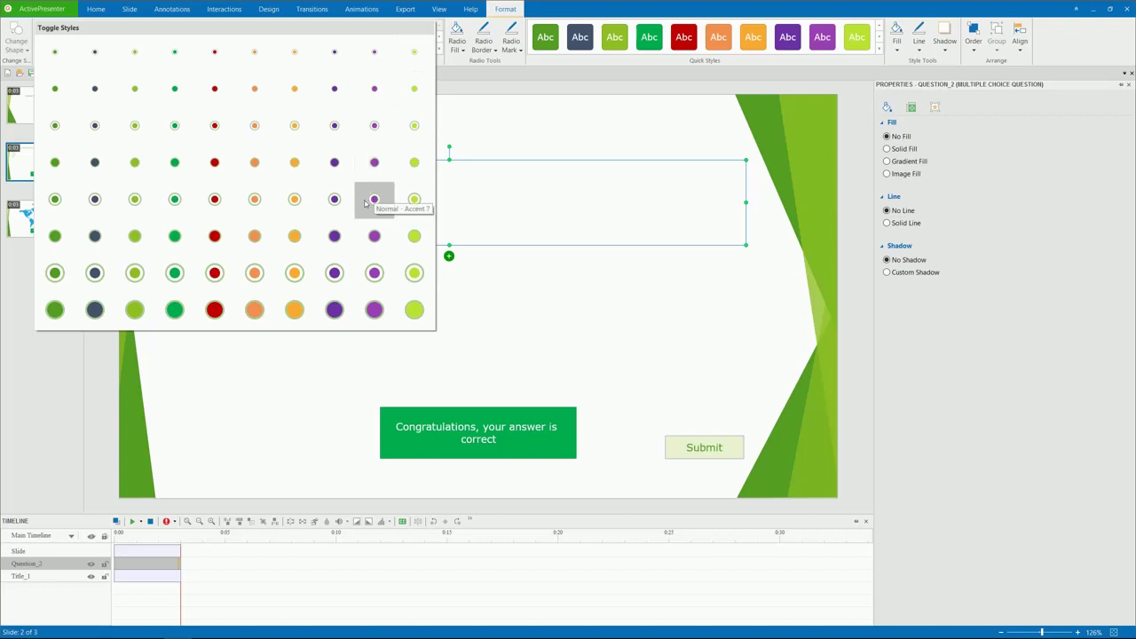
pyautogui.click(294, 199)
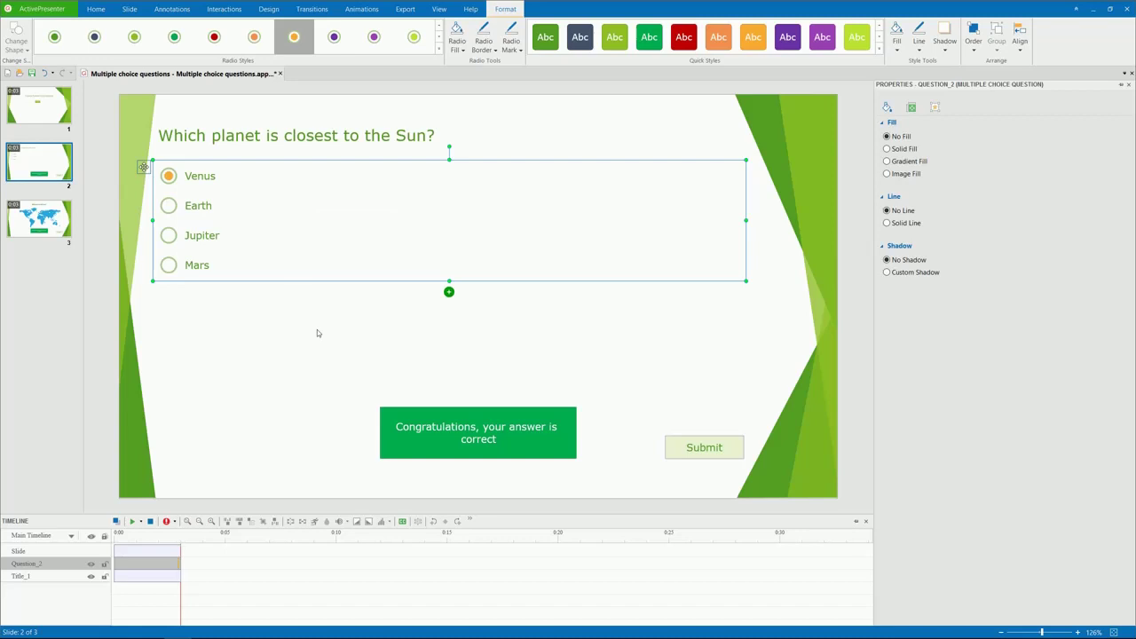
# - Drag Mars down out of the list and move Venus below Jupiter
pyautogui.click(294, 269)
pyautogui.moveTo(294, 269); pyautogui.dragTo(337, 370)
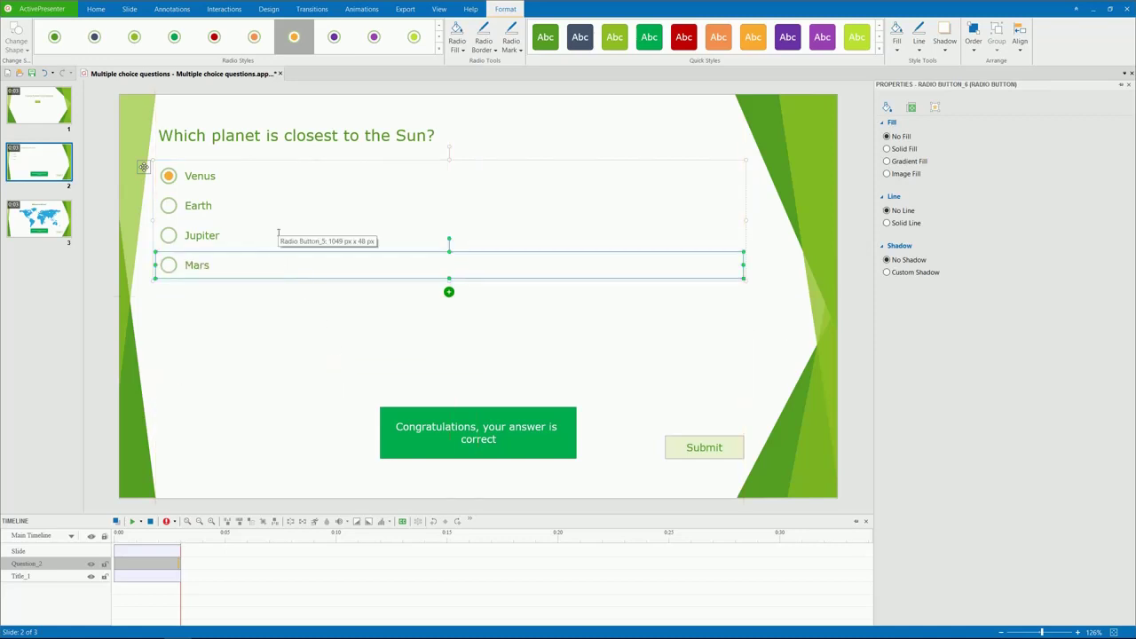
pyautogui.moveTo(236, 177); pyautogui.dragTo(228, 235)
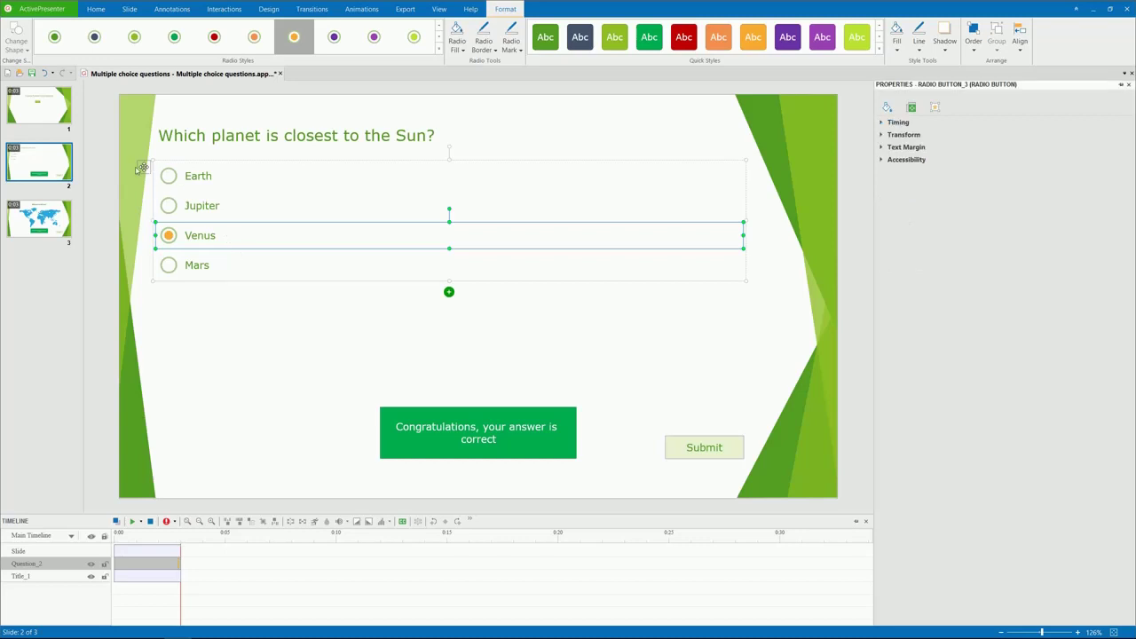
# - Set the question's Group Layout to 2 columns and confirm the Advanced Settings
pyautogui.click(151, 161)
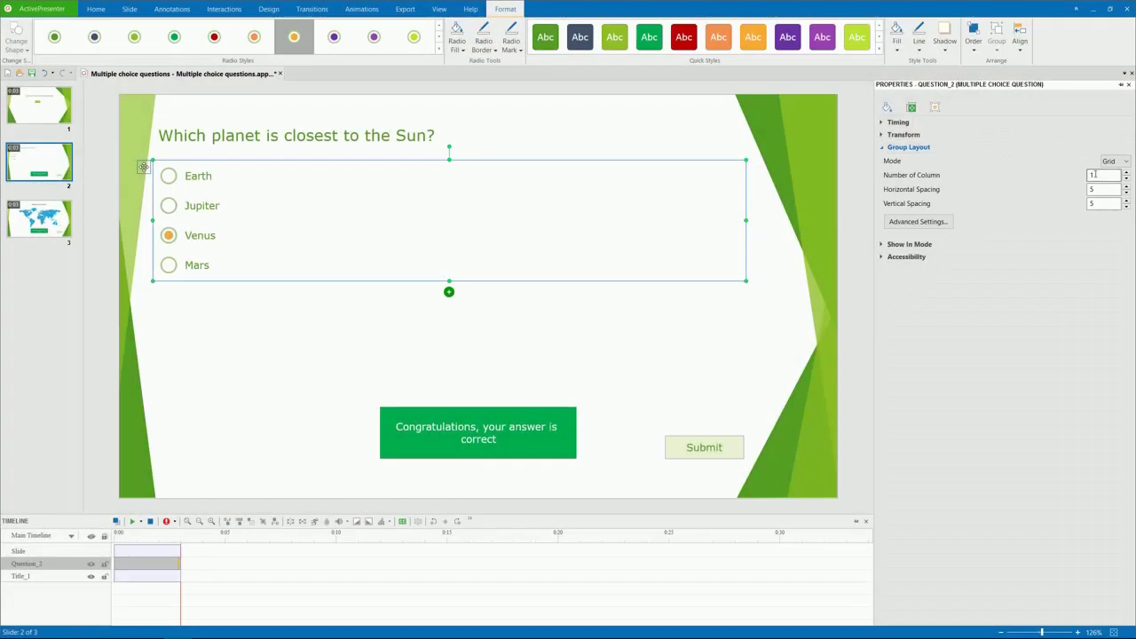
pyautogui.doubleClick(1094, 175)
pyautogui.click(1126, 173)
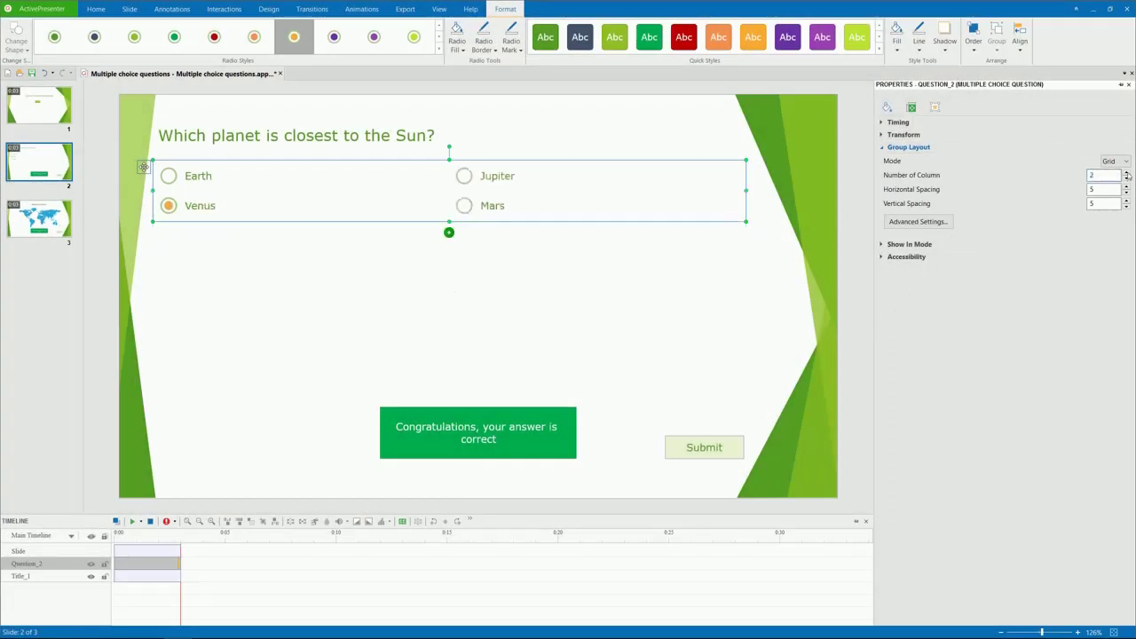
pyautogui.click(945, 226)
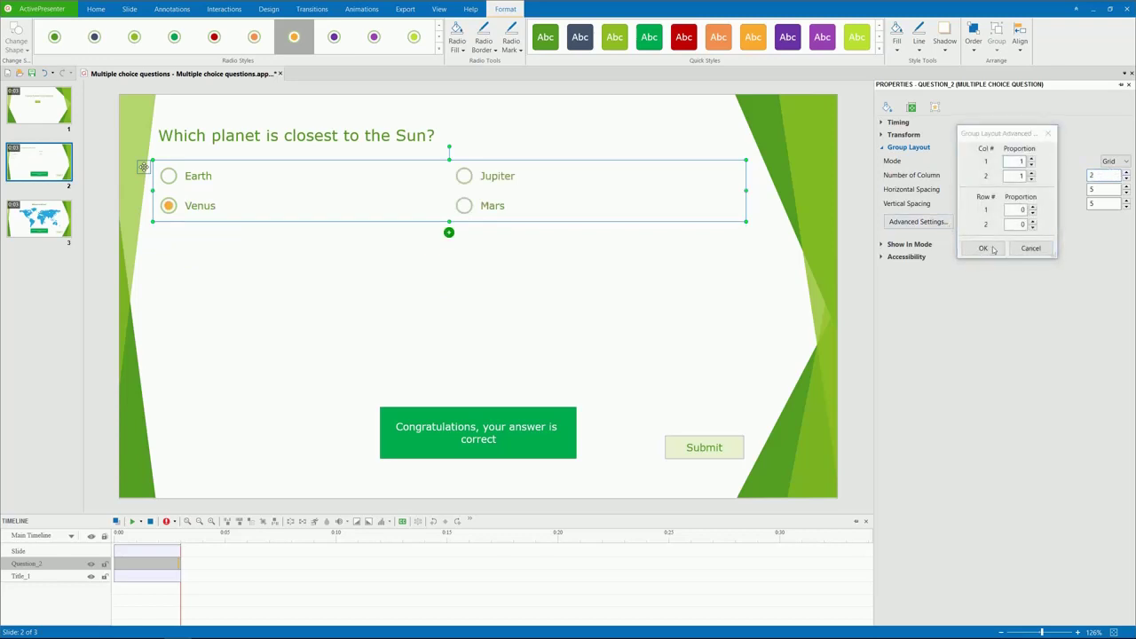
pyautogui.click(983, 248)
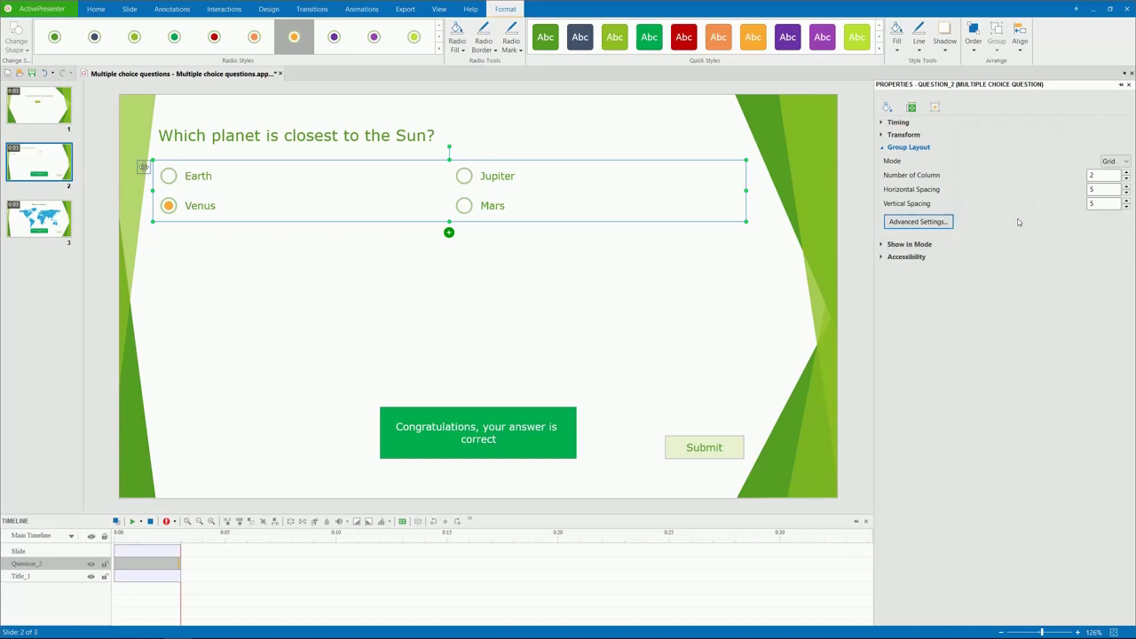
# - Set Group Layout Mode to None, reposition Mars and Earth, and open the 'Where is Africa?' slide
pyautogui.click(1114, 162)
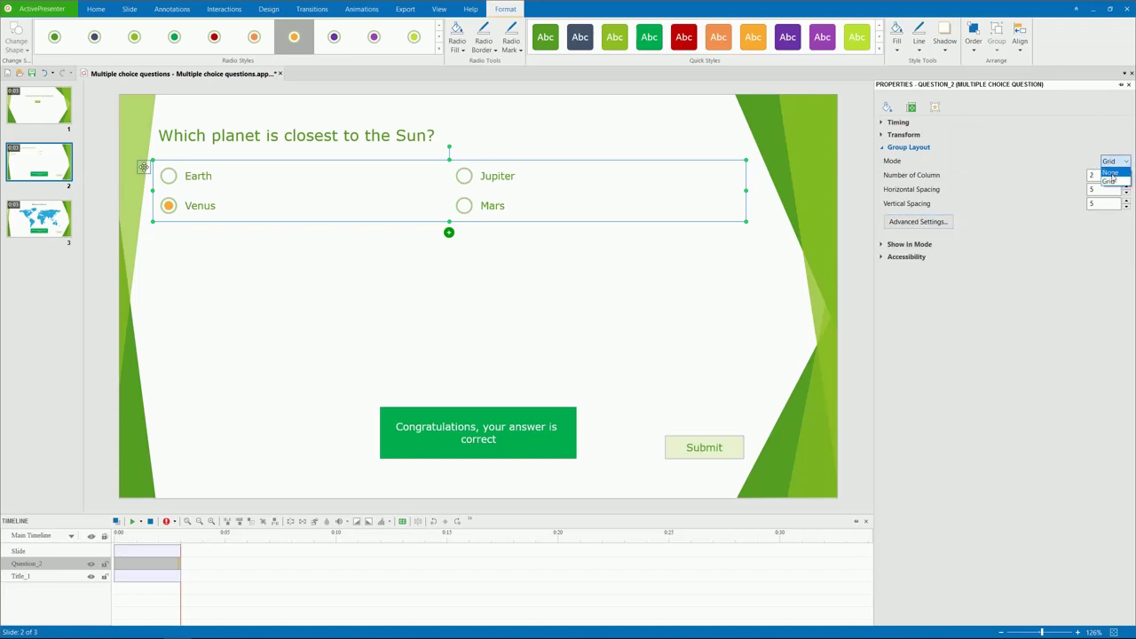
pyautogui.click(1112, 178)
pyautogui.moveTo(557, 200); pyautogui.dragTo(500, 314)
pyautogui.moveTo(191, 166); pyautogui.dragTo(248, 245)
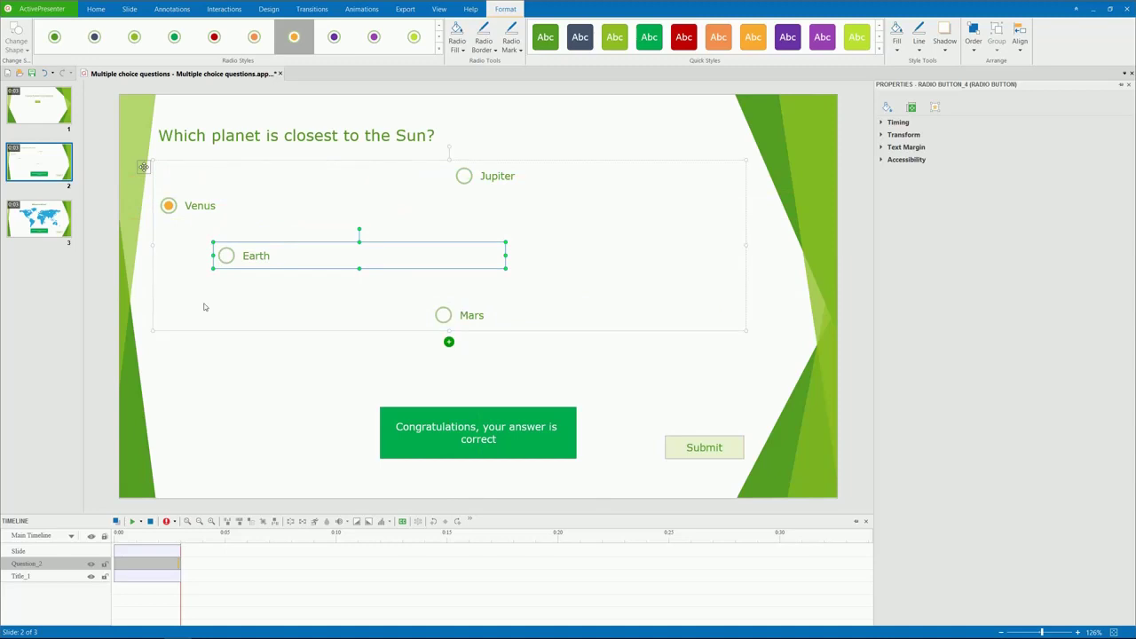
pyautogui.click(60, 232)
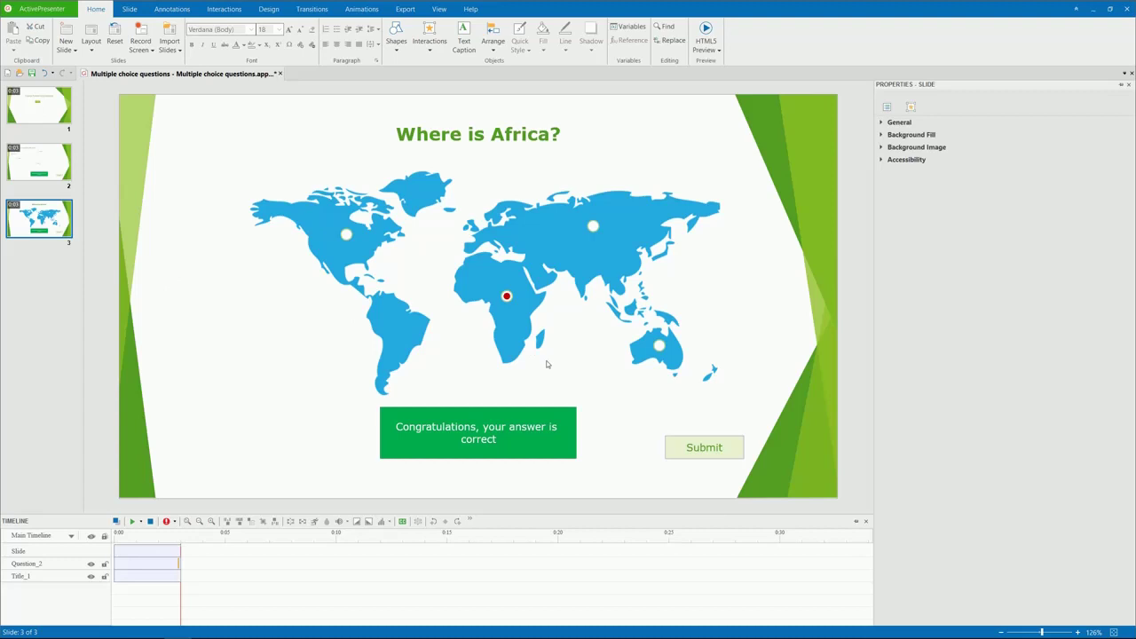
# - Keep the Africa map question Graded, worth 3 points, with 2 attempts allowed
pyautogui.click(334, 230)
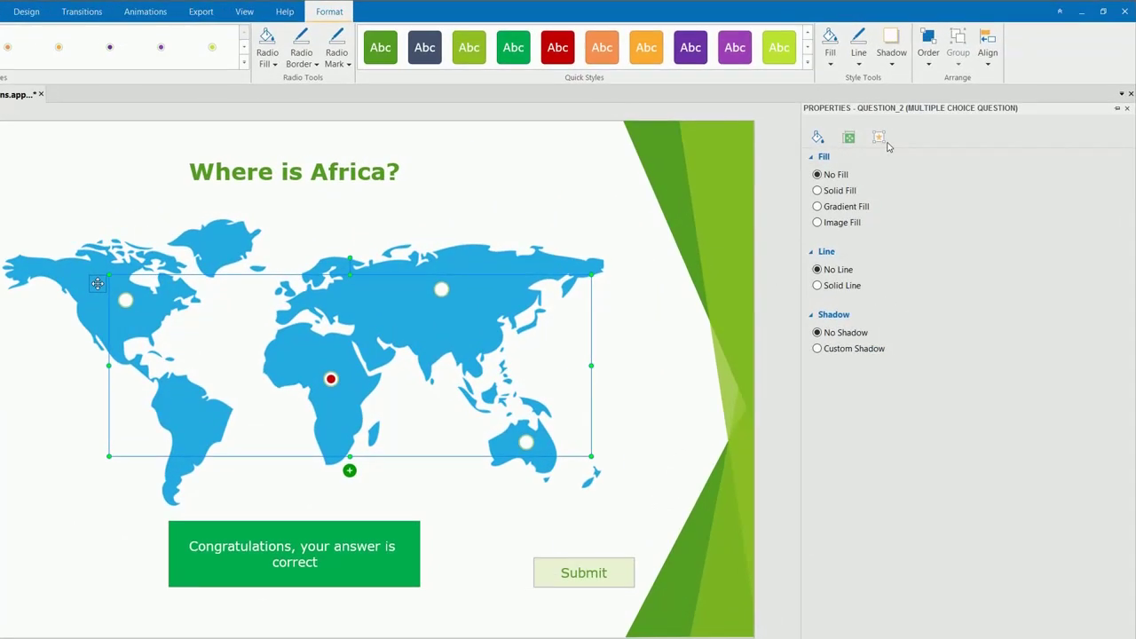
pyautogui.click(933, 106)
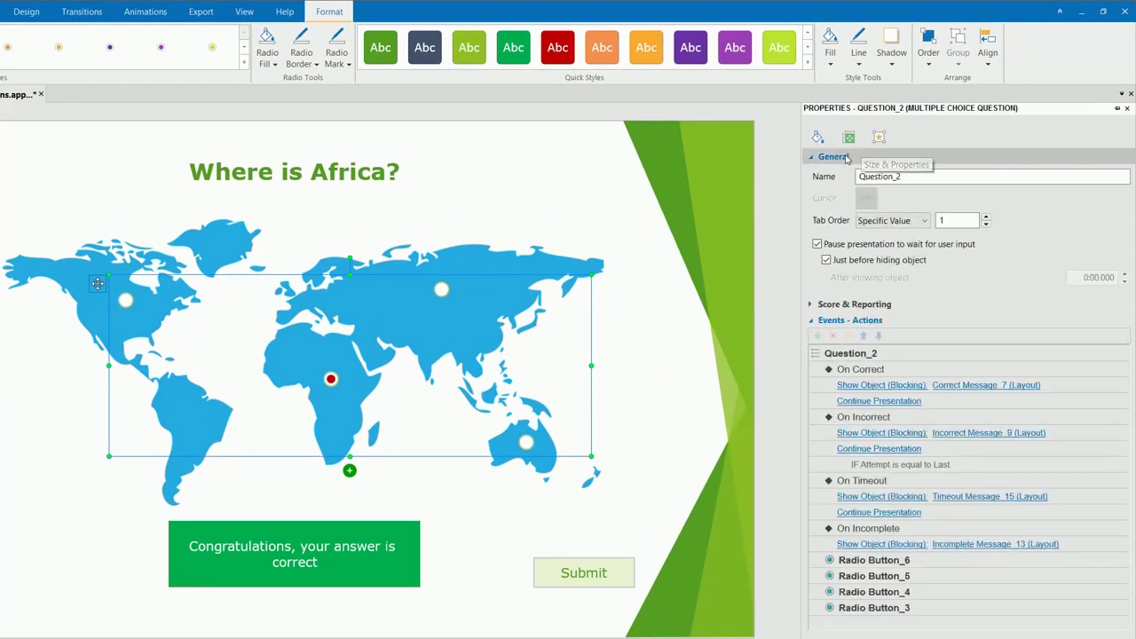
pyautogui.click(834, 156)
pyautogui.click(854, 172)
pyautogui.click(1100, 193)
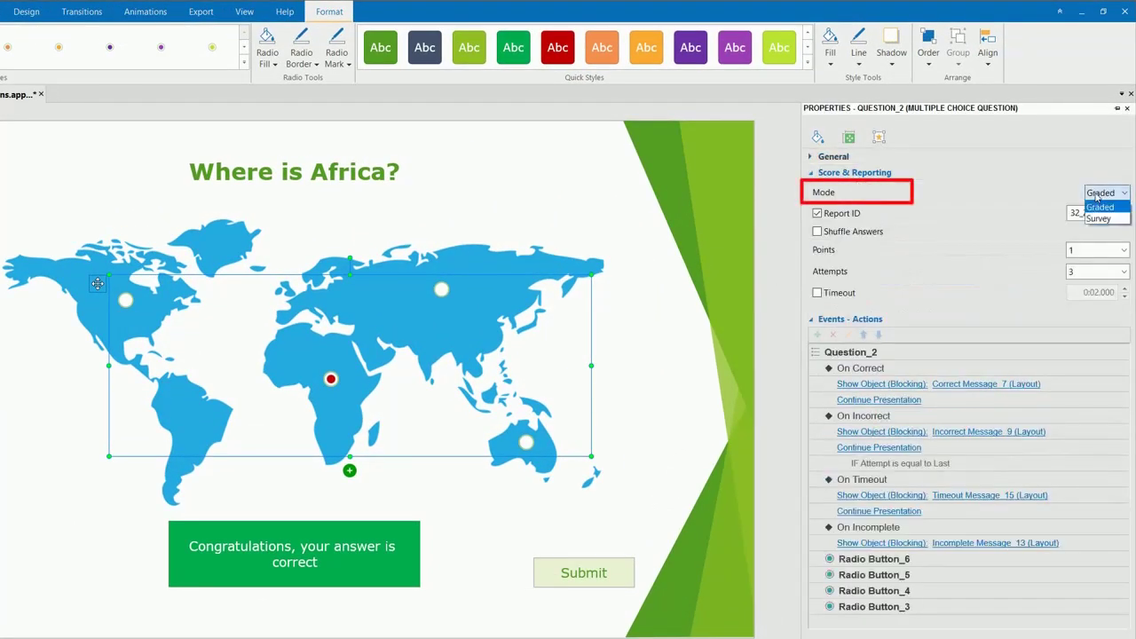
pyautogui.click(1100, 207)
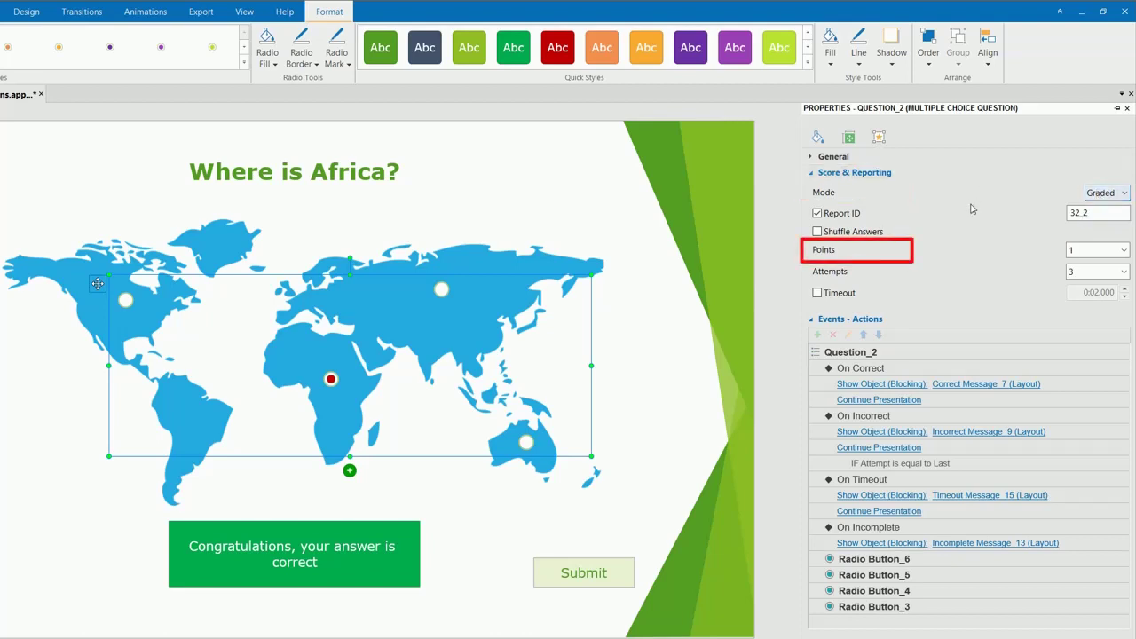
pyautogui.click(1122, 251)
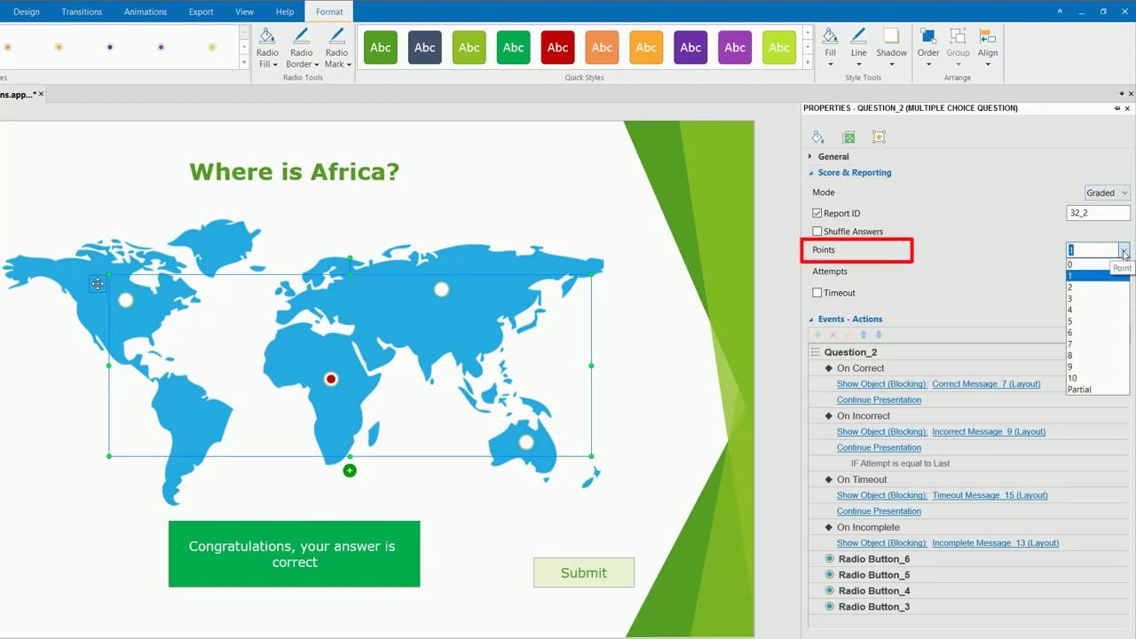
pyautogui.click(1097, 298)
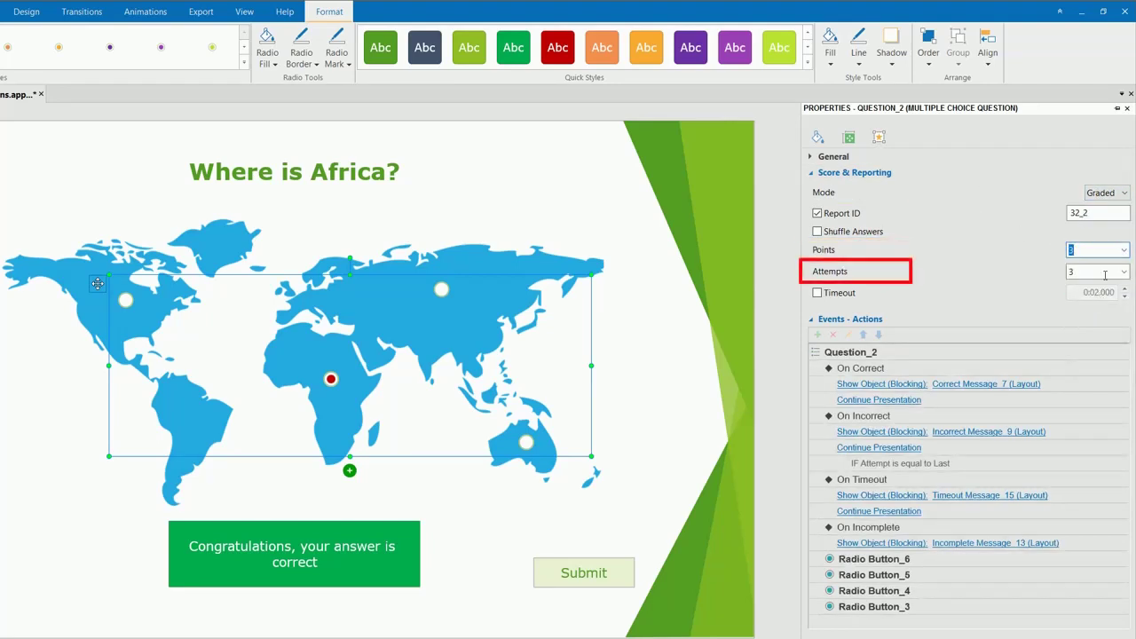
pyautogui.click(1122, 271)
pyautogui.click(1108, 295)
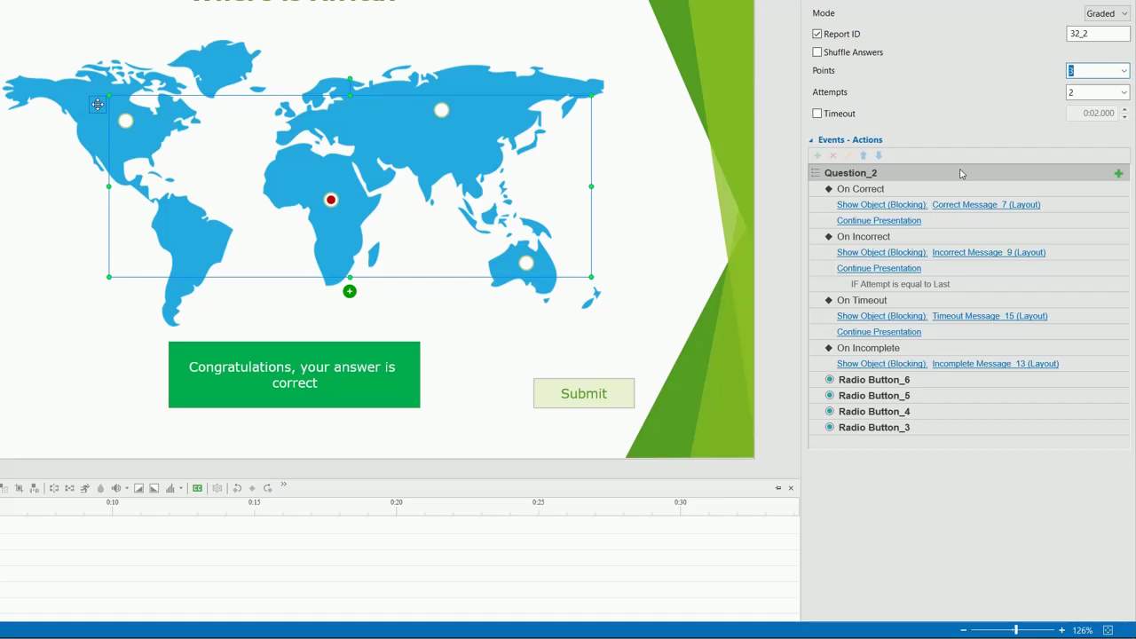
# - Select the Question_2 row in the Events - Actions list
pyautogui.click(959, 173)
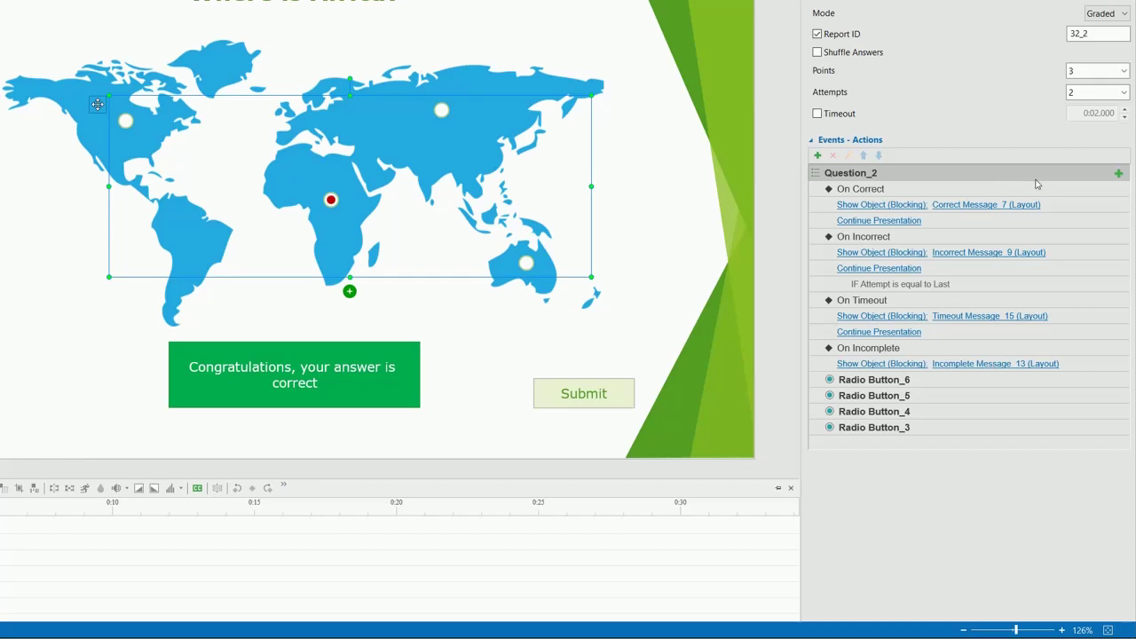
# - Add a Hide Object action hiding Button_17, the Submit button, to the On Correct event
pyautogui.click(1118, 189)
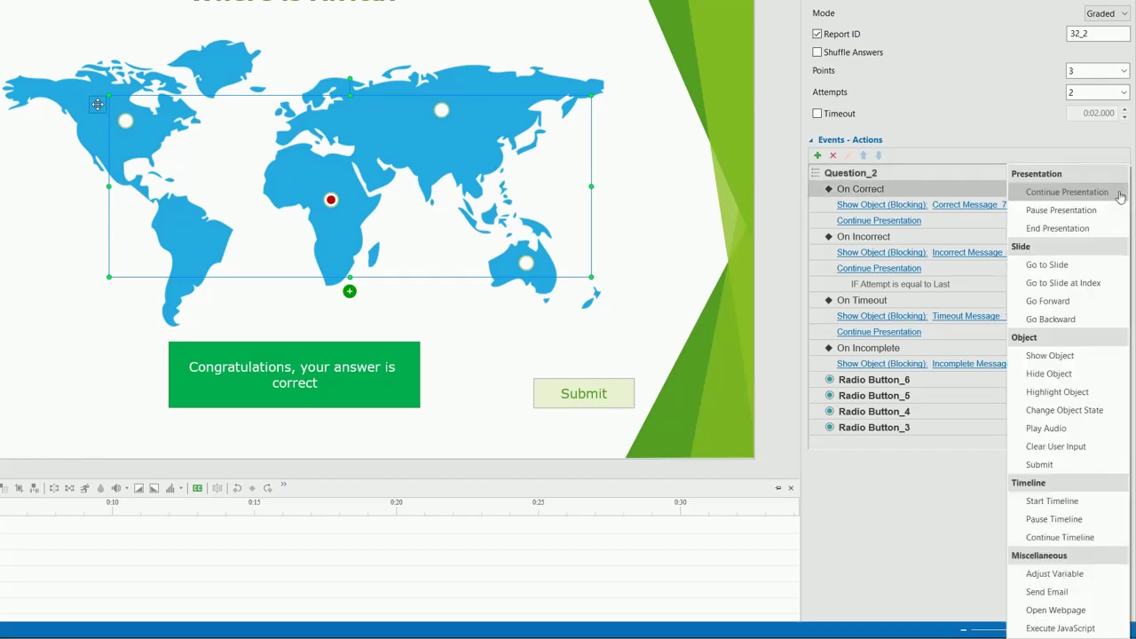
pyautogui.click(1092, 373)
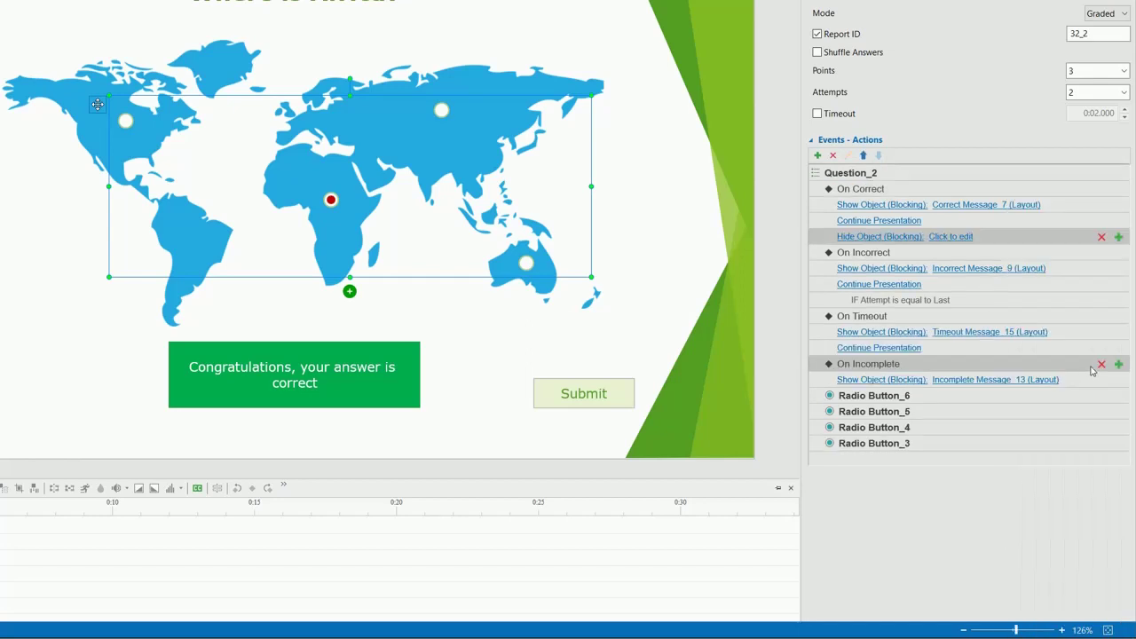
pyautogui.click(972, 240)
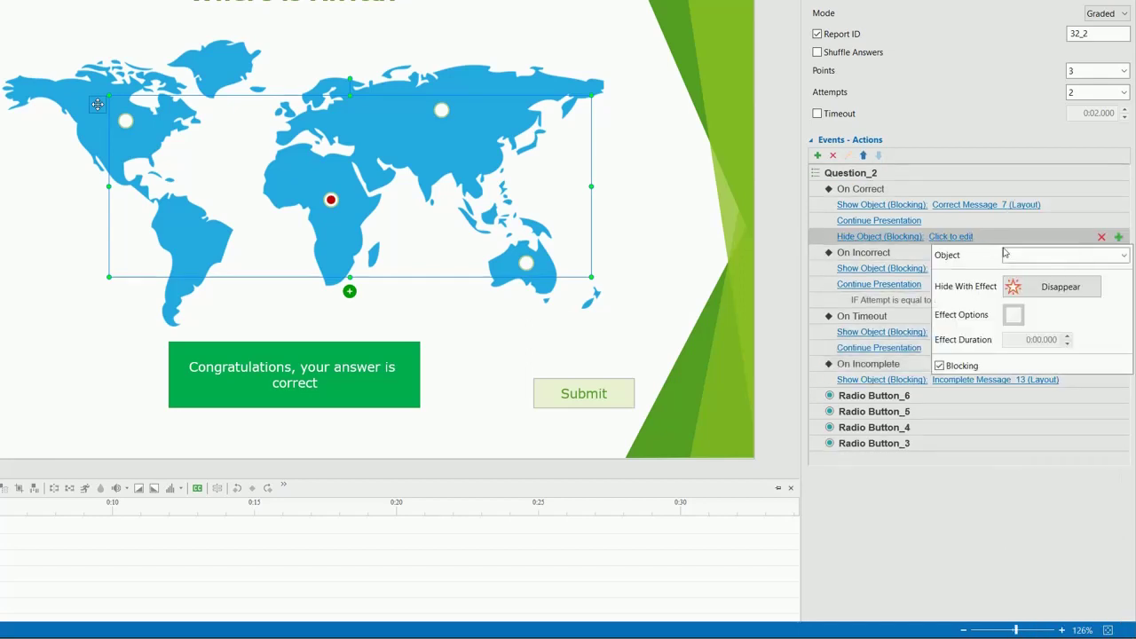
pyautogui.click(1124, 256)
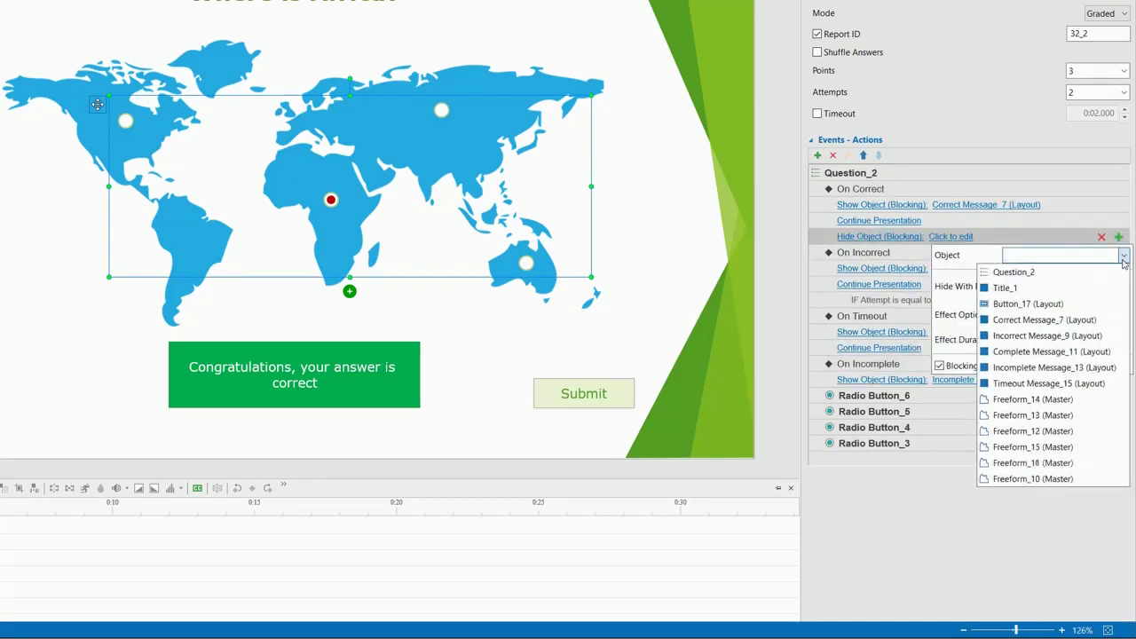
pyautogui.click(1028, 304)
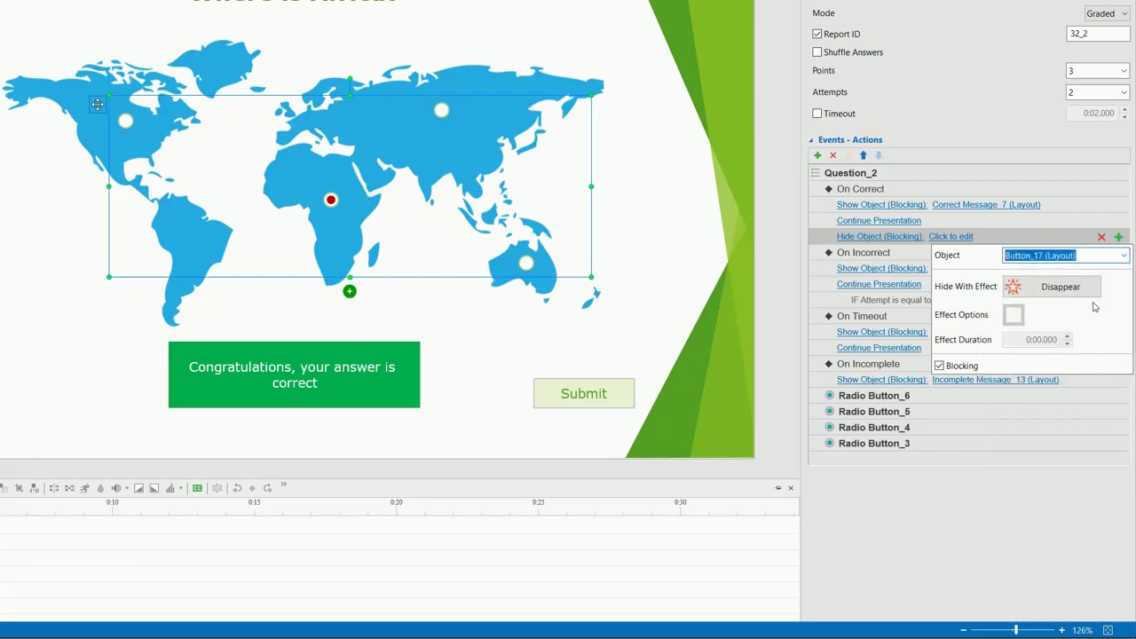
pyautogui.click(1064, 232)
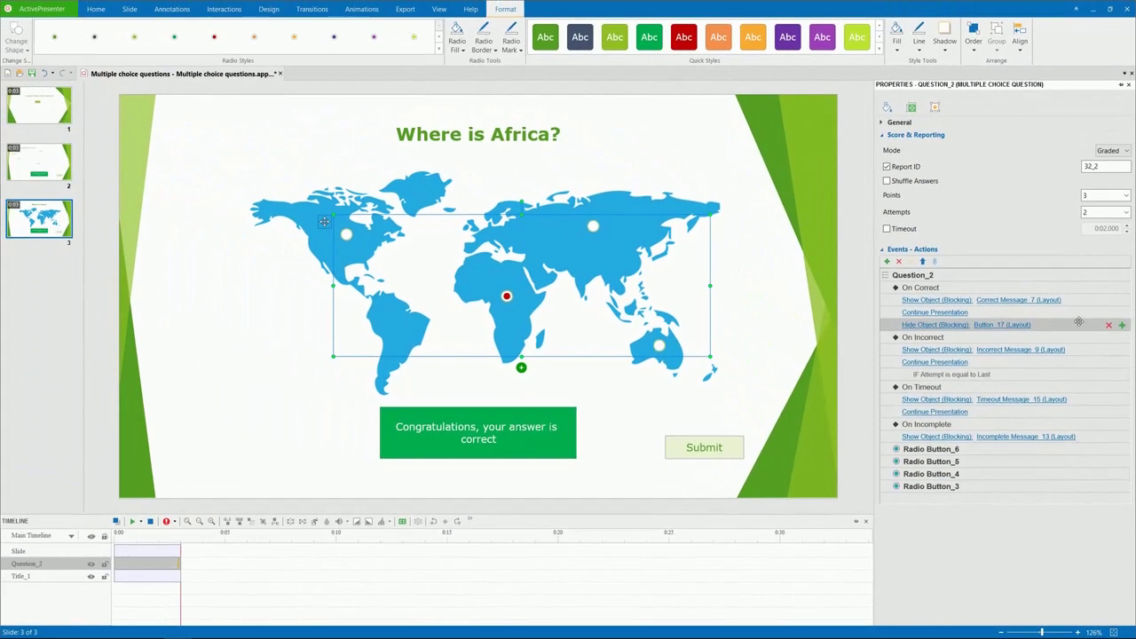
# - Deselect the map to list the slide's events, then show the View options
pyautogui.click(608, 417)
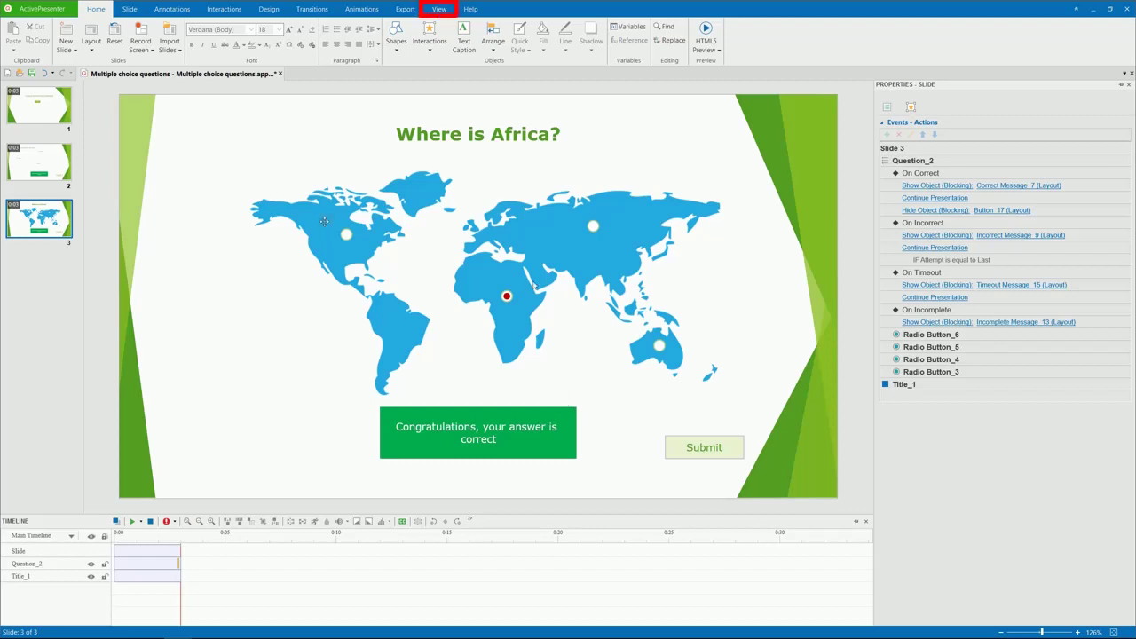
pyautogui.click(438, 9)
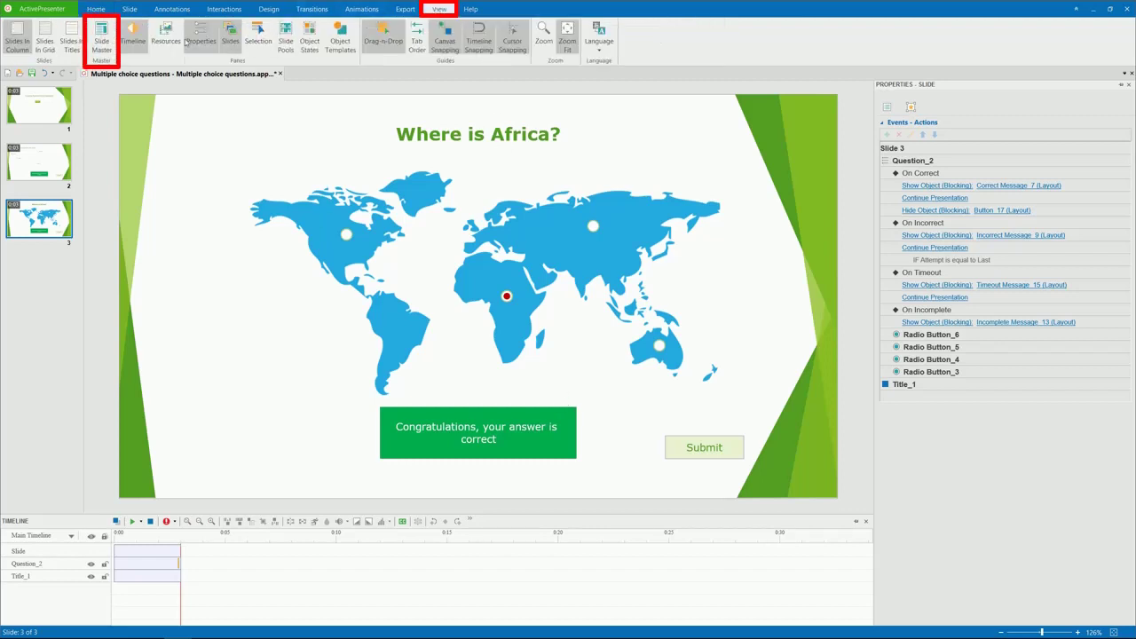
# - On the question layout, change the five green feedback rectangles to hexagons with an orange Quick Style
pyautogui.click(101, 39)
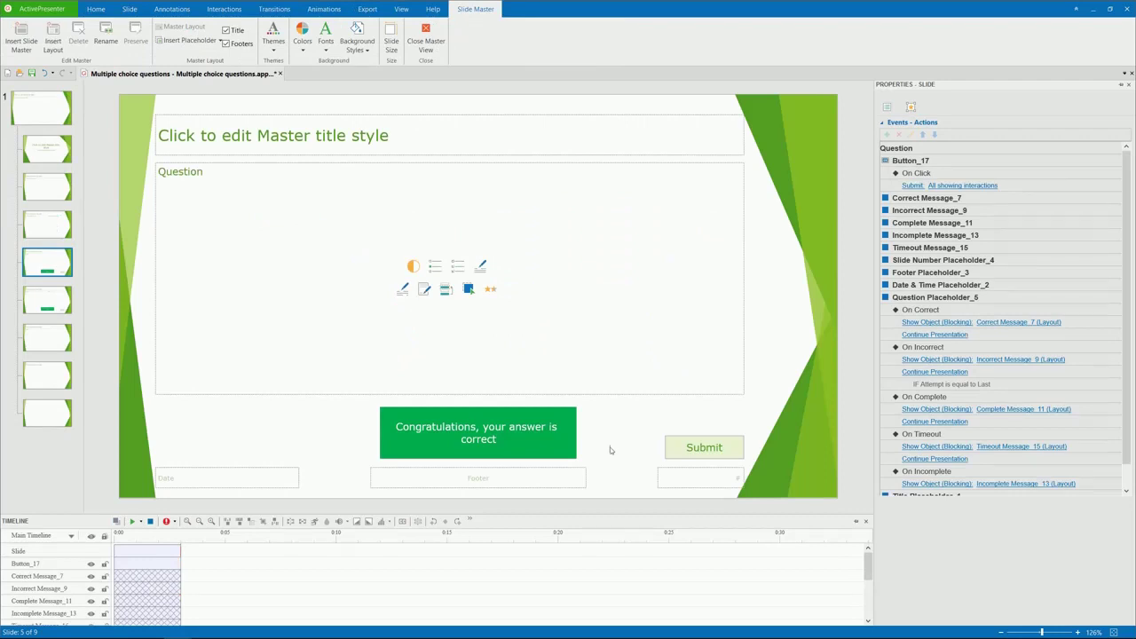
pyautogui.moveTo(609, 451); pyautogui.dragTo(574, 422)
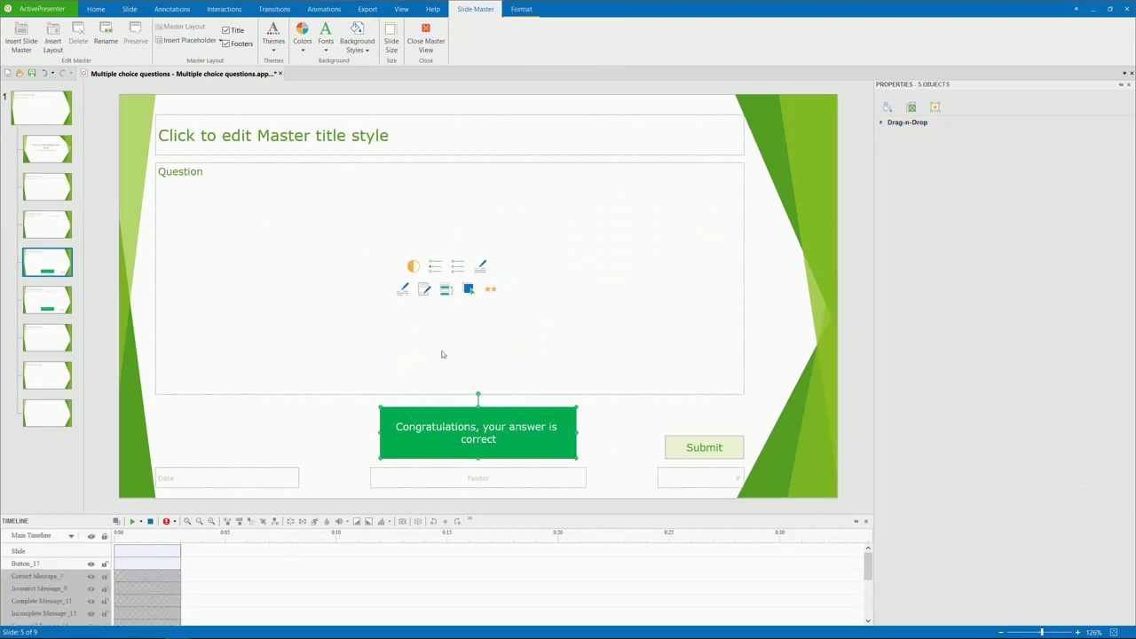
pyautogui.click(523, 11)
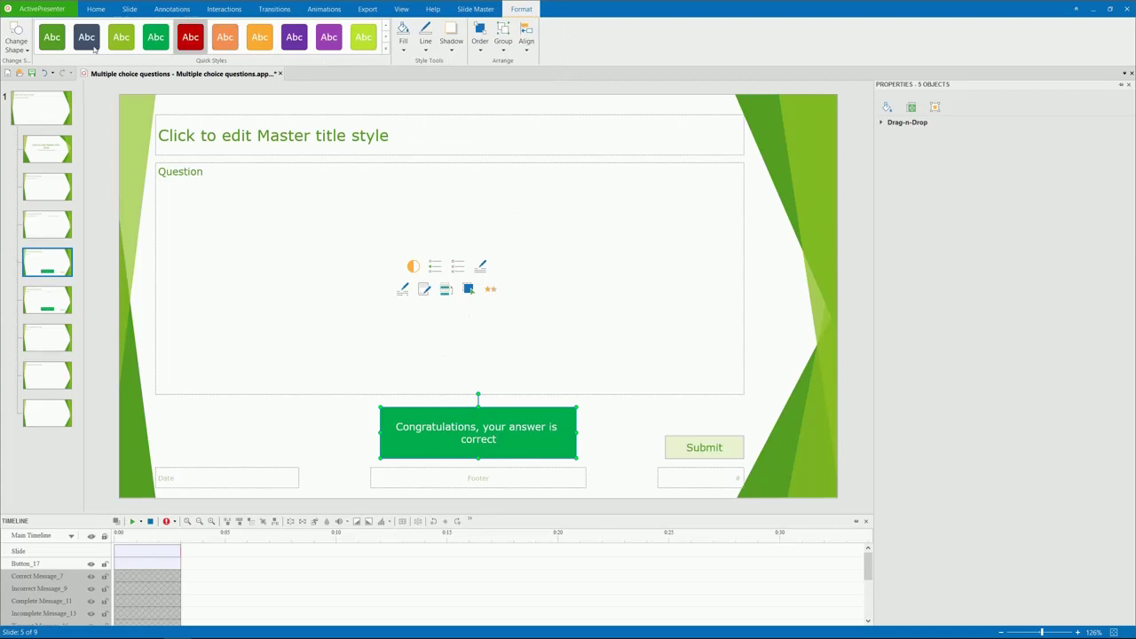
pyautogui.click(16, 45)
pyautogui.click(24, 92)
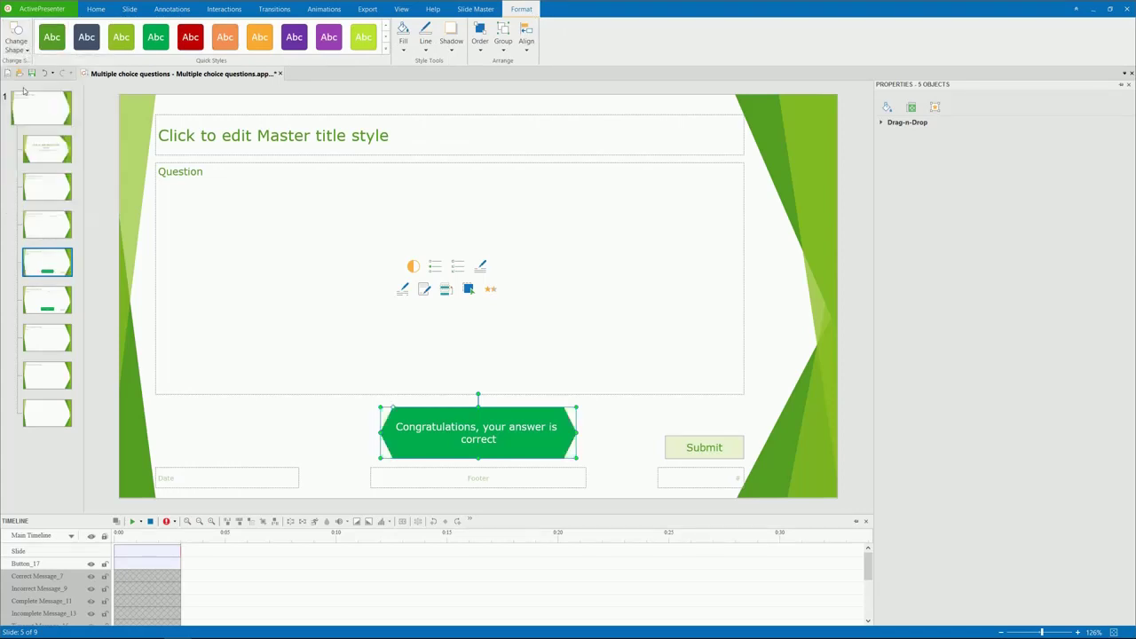
pyautogui.click(385, 51)
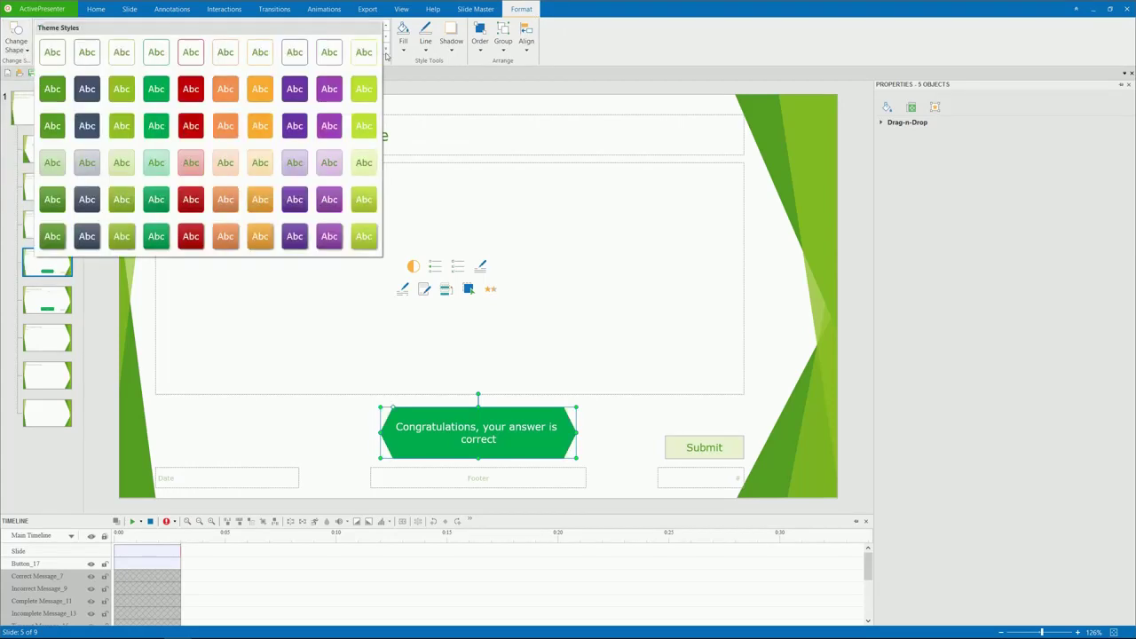
pyautogui.click(228, 111)
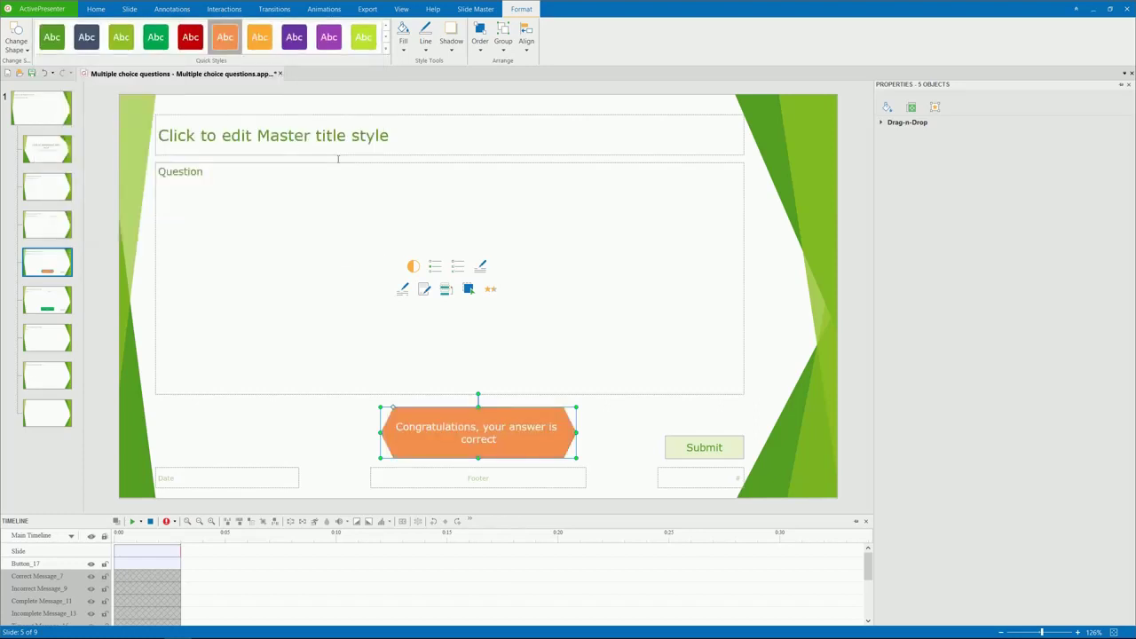
# - Duplicate Submit to its left, label the copy 'Back', and set its On Click action to Go Backward
pyautogui.click(710, 442)
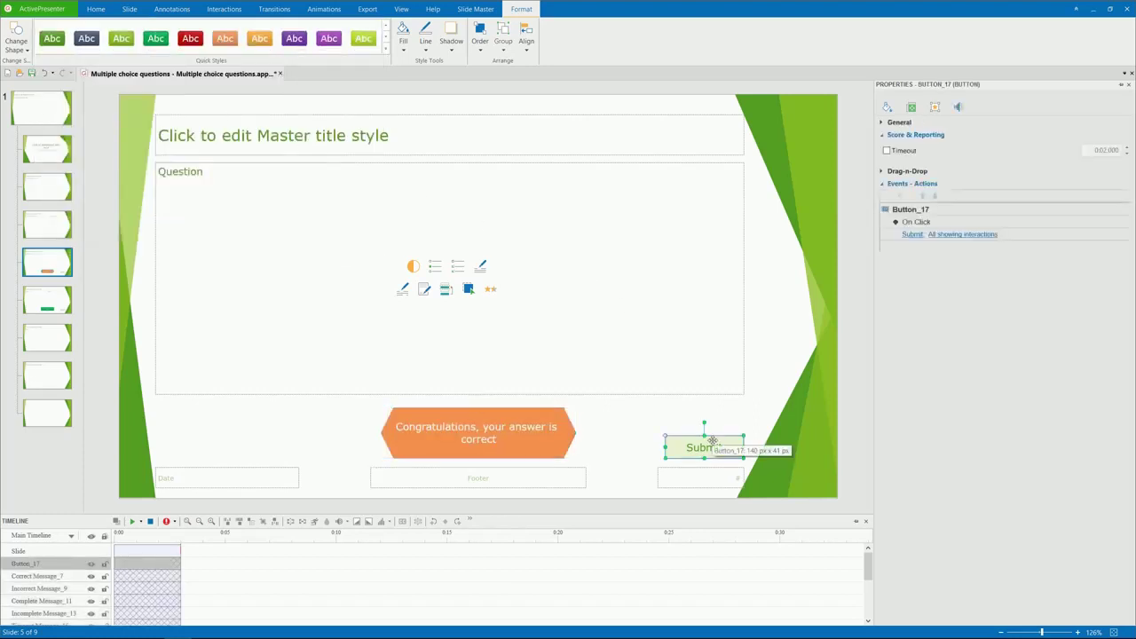
pyautogui.moveTo(712, 441); pyautogui.dragTo(587, 448)
pyautogui.doubleClick(626, 448)
pyautogui.write('Back')
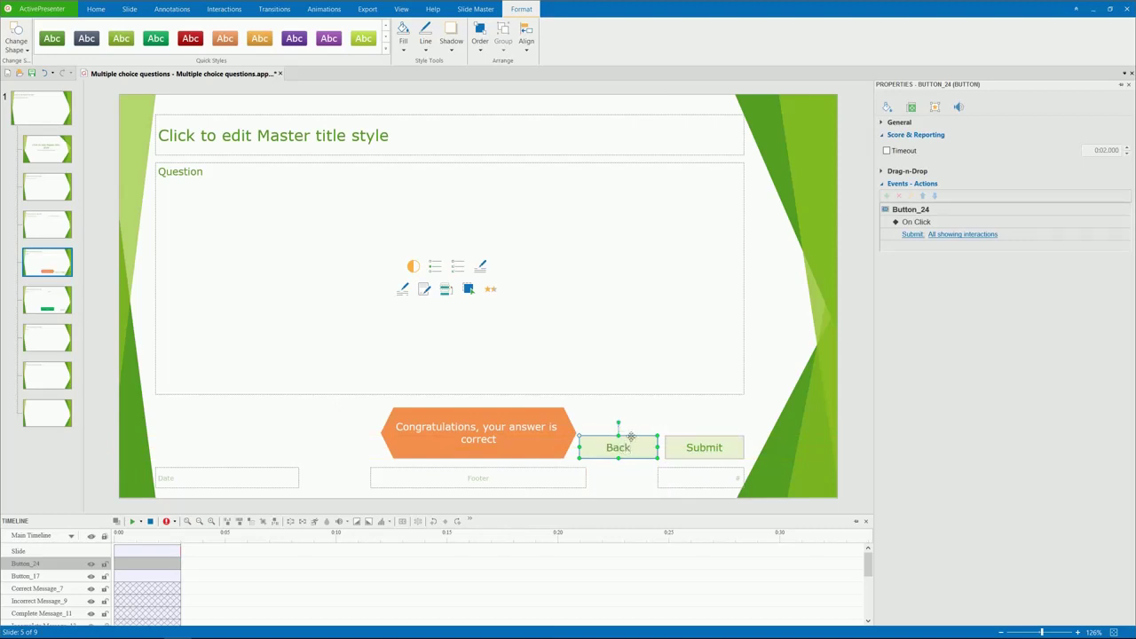
pyautogui.click(912, 234)
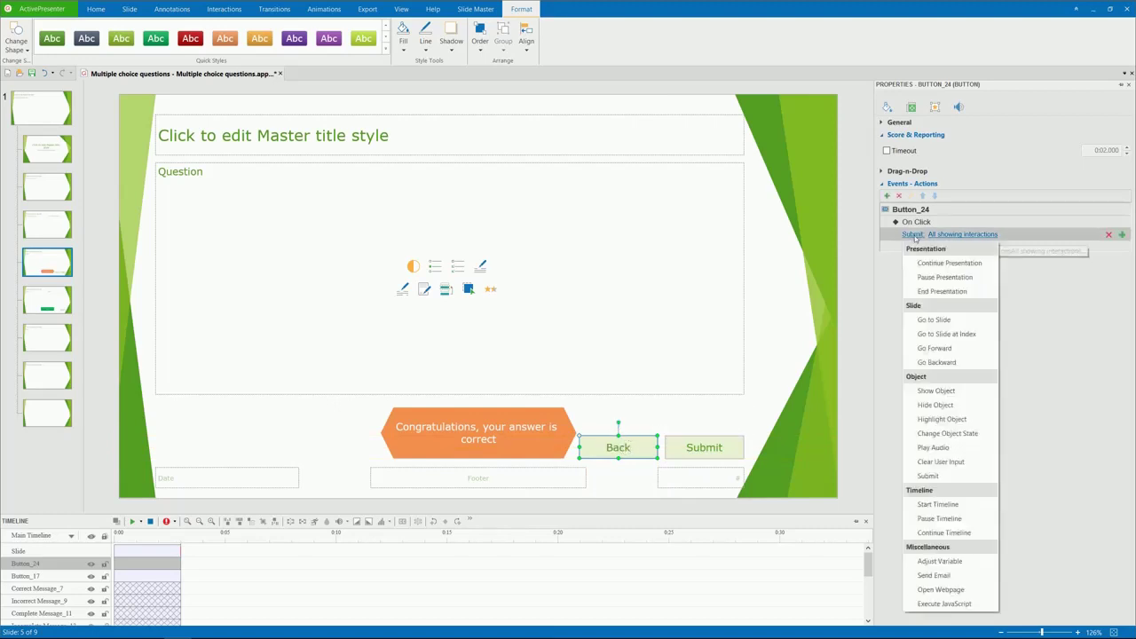
pyautogui.click(933, 362)
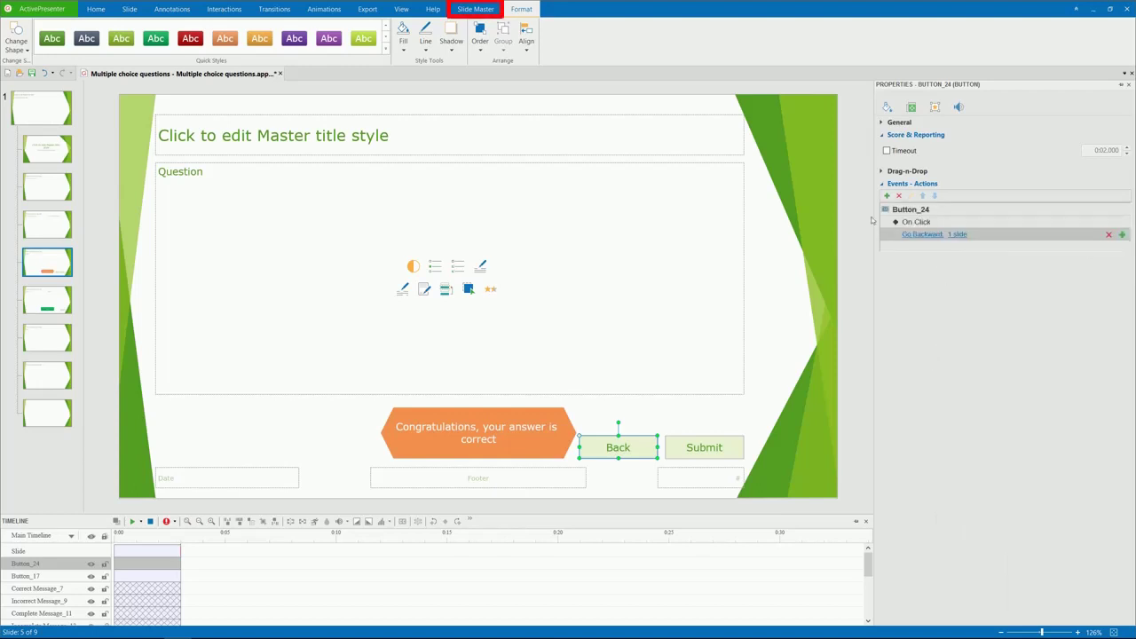
# - Close the master view to return to the Africa slide and open the HTML5 Preview dropdown
pyautogui.click(476, 9)
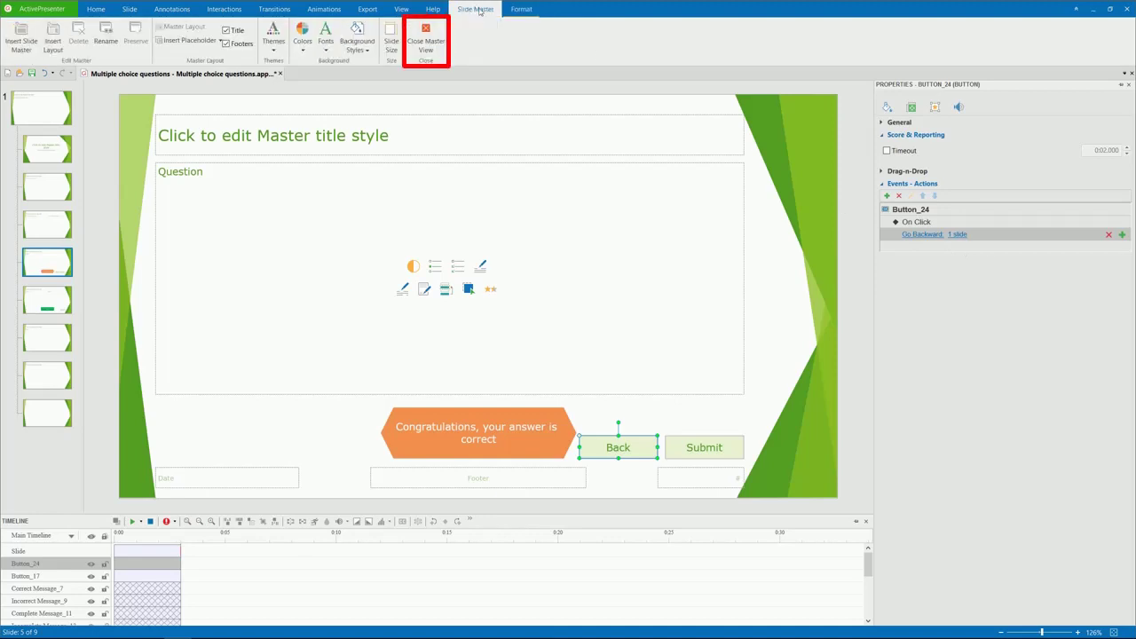
pyautogui.click(426, 40)
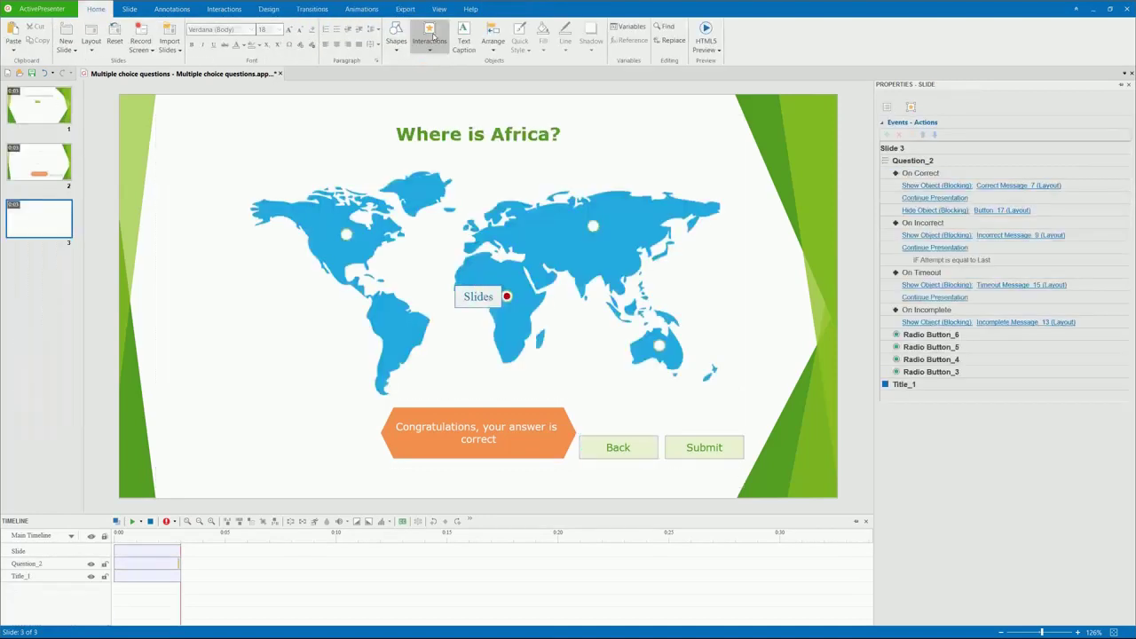
pyautogui.click(411, 9)
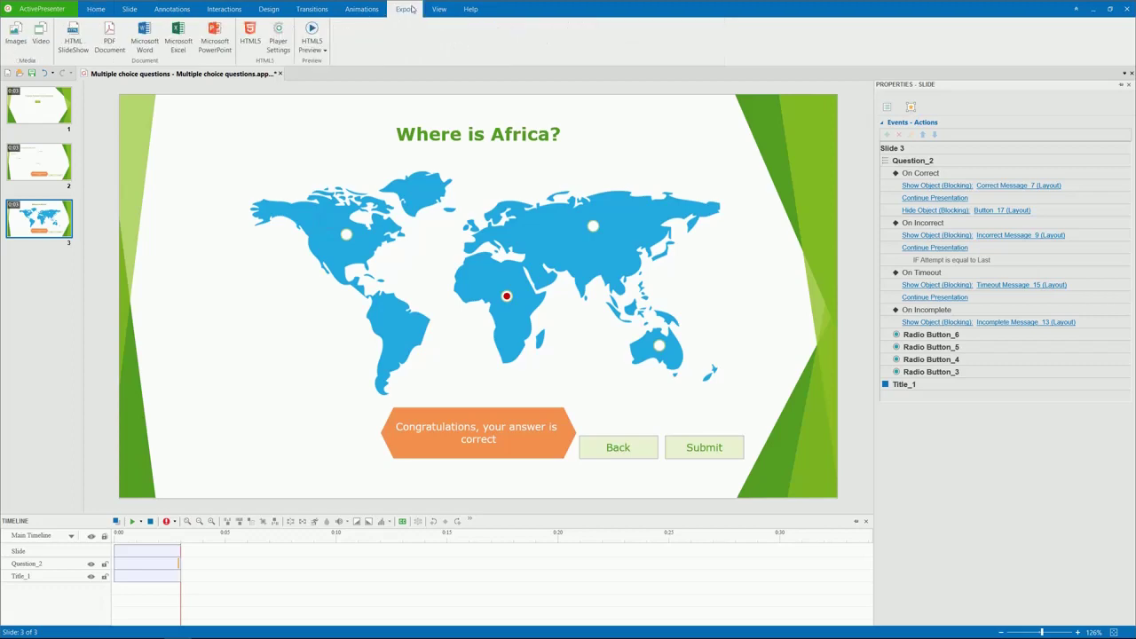
pyautogui.click(312, 44)
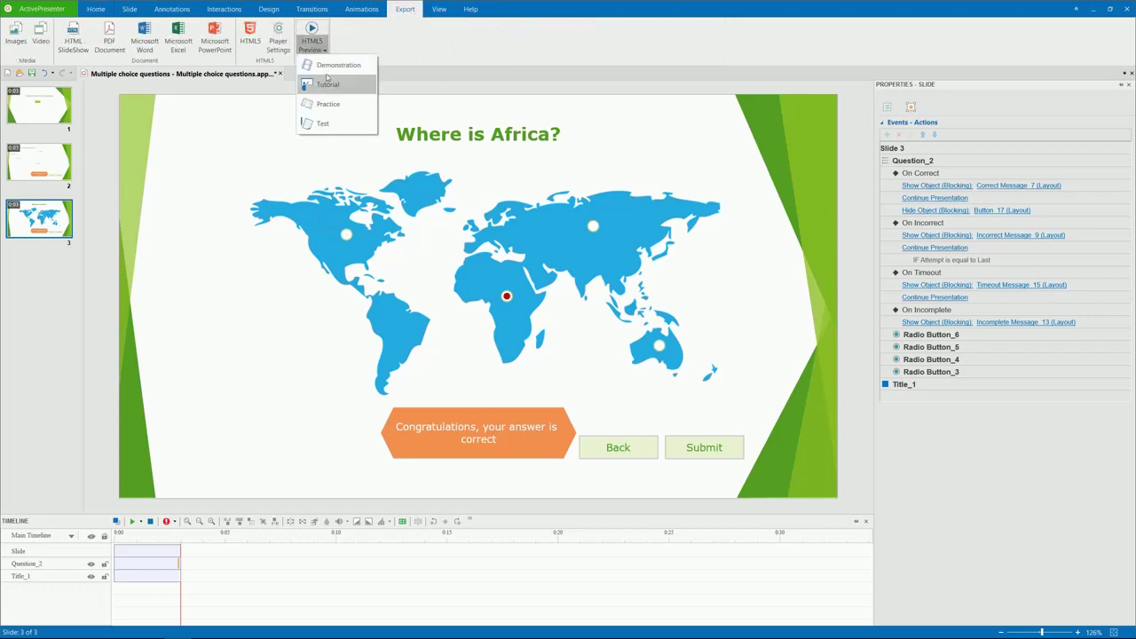
# - Run the Tutorial preview in Edge, start the quiz, choose the Africa marker and submit
pyautogui.click(328, 86)
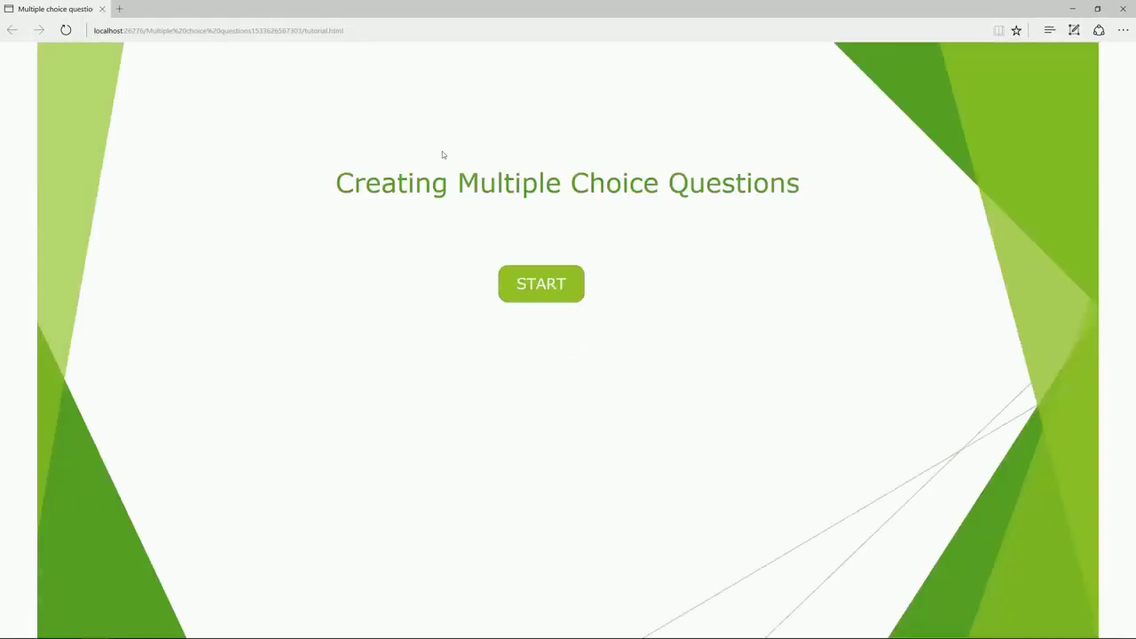
pyautogui.click(575, 291)
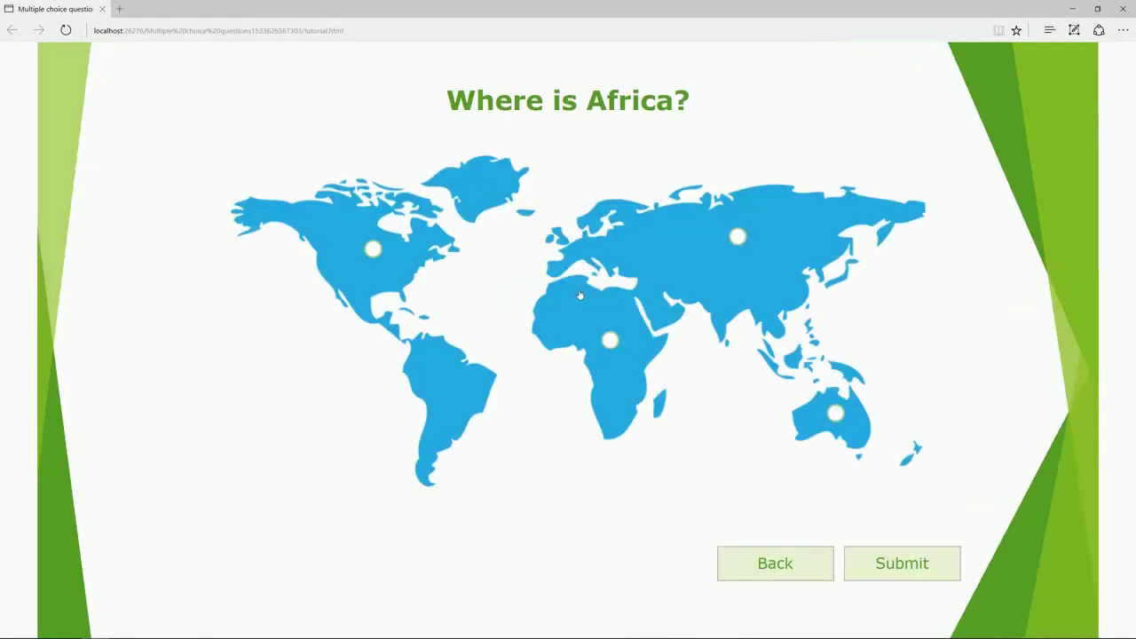
pyautogui.click(609, 341)
pyautogui.click(901, 562)
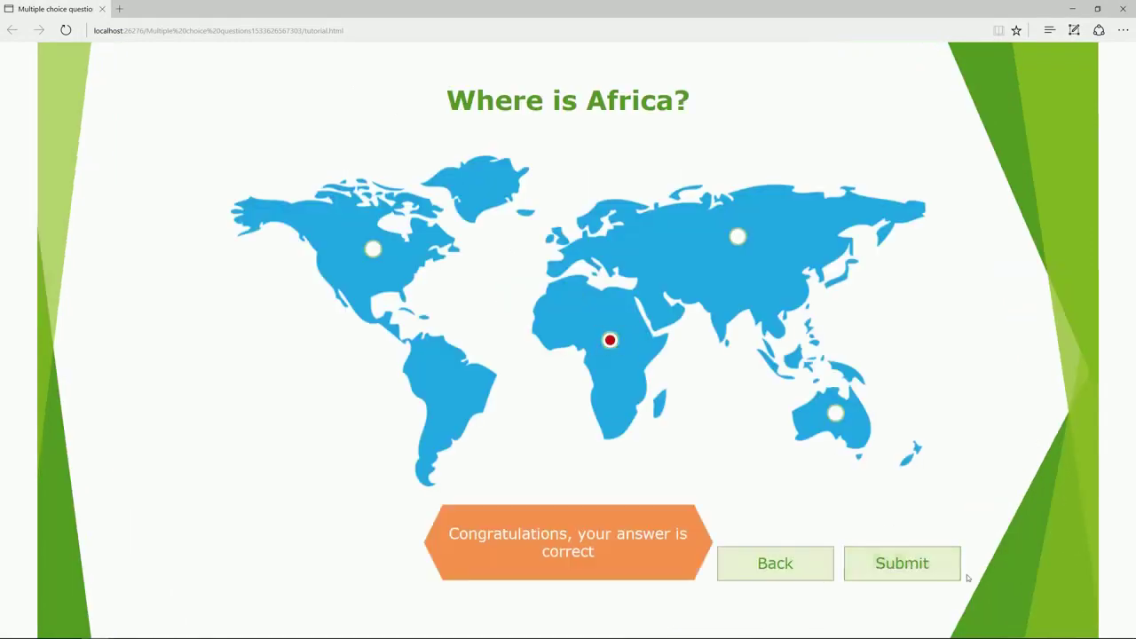